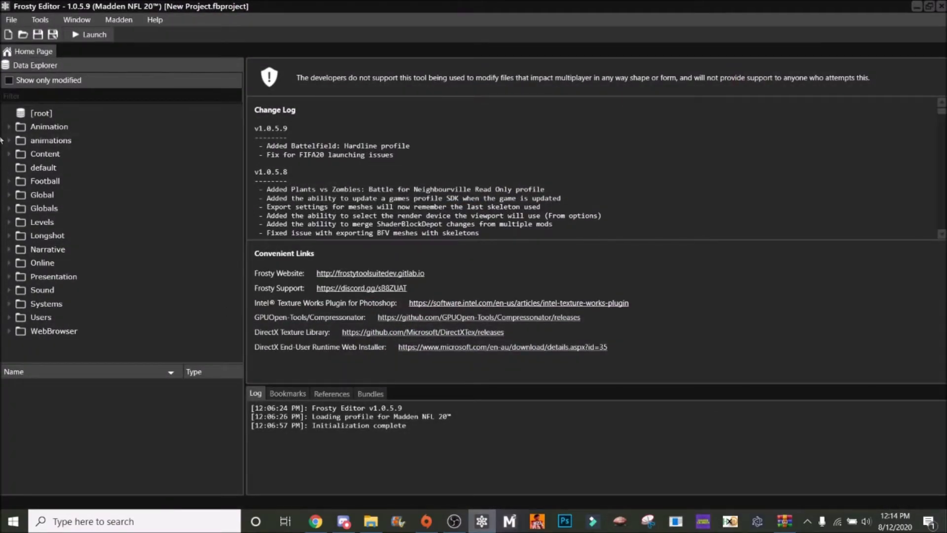
Filter Data Explorer for baserosterabilities and open BaseRosterAbilities from AbilityAssociations.
left_click(8, 95)
type("baserosterabilities")
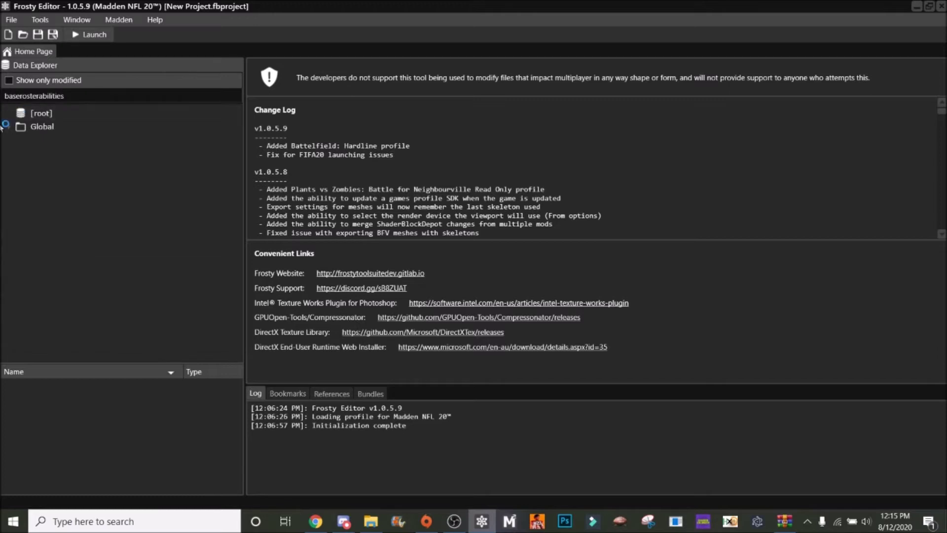
left_click(8, 128)
left_click(21, 140)
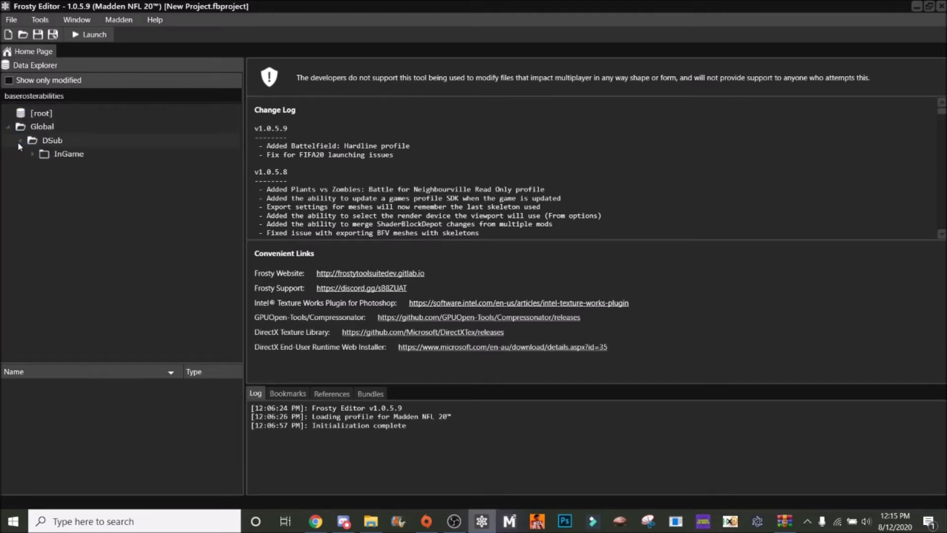
left_click(31, 154)
left_click(44, 169)
left_click(54, 183)
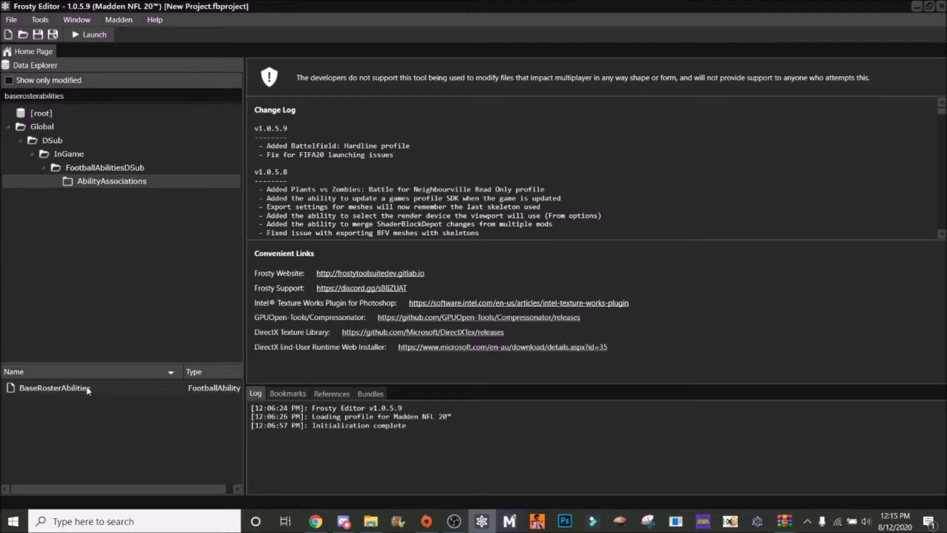
double_click(74, 389)
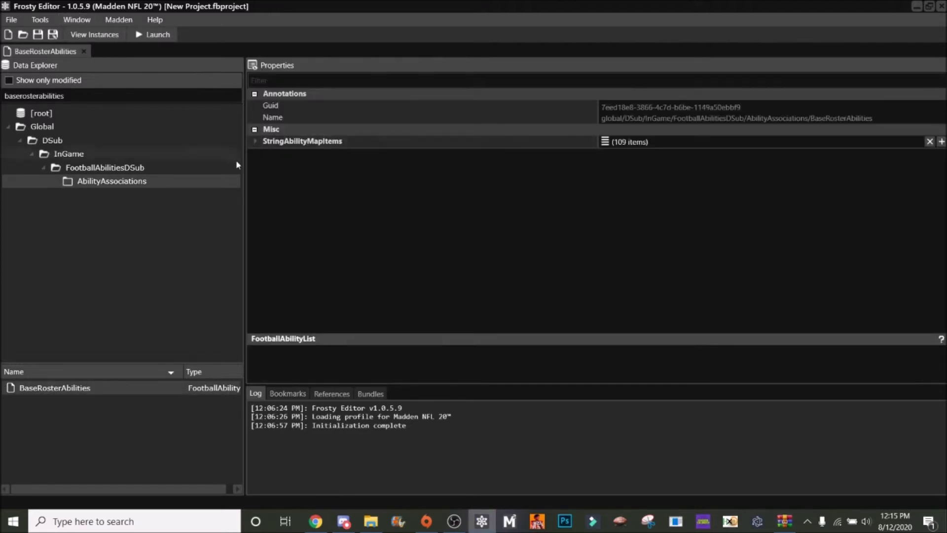
Expand StringAbilityMapItems and inspect item [0] and its EntityAbilityData.
left_click(254, 142)
left_click(265, 154)
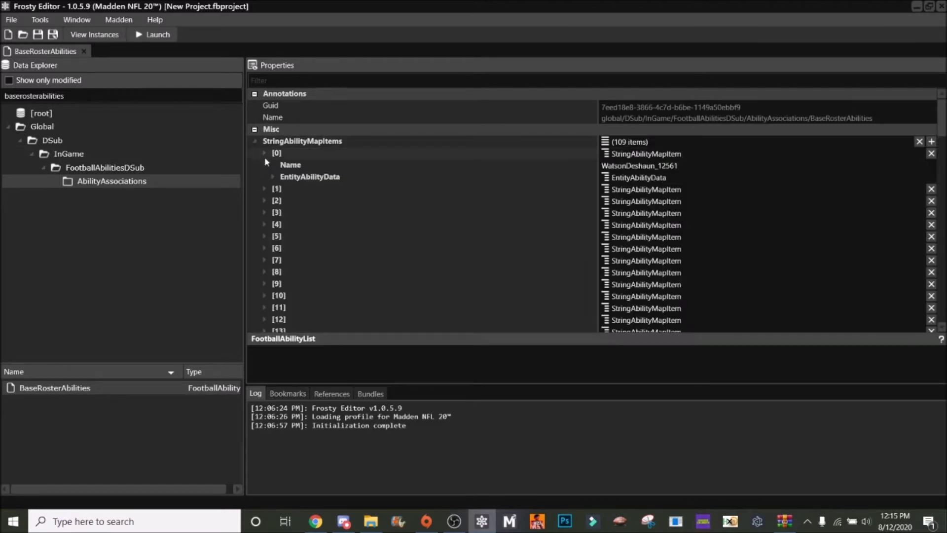
left_click(265, 156)
left_click(265, 156)
left_click(264, 156)
left_click(264, 156)
left_click(272, 177)
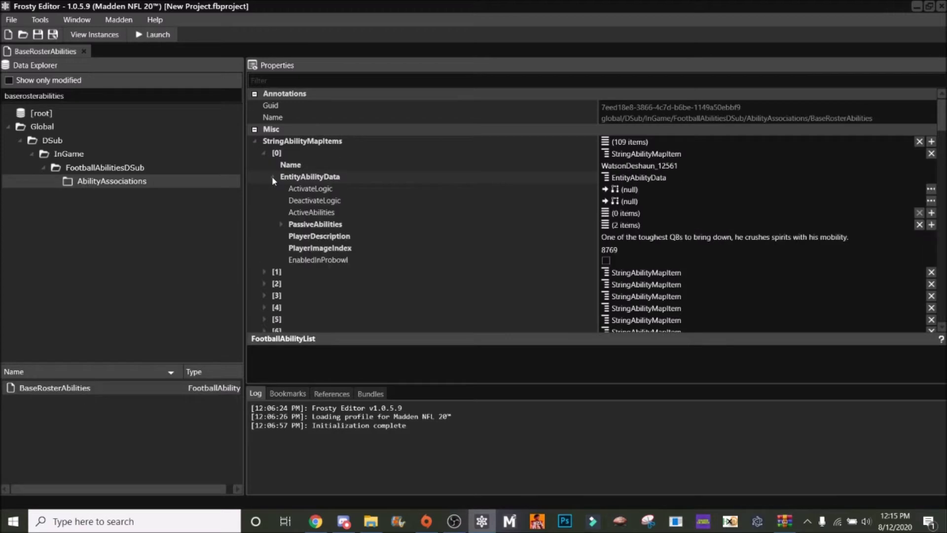
left_click(272, 177)
left_click(265, 154)
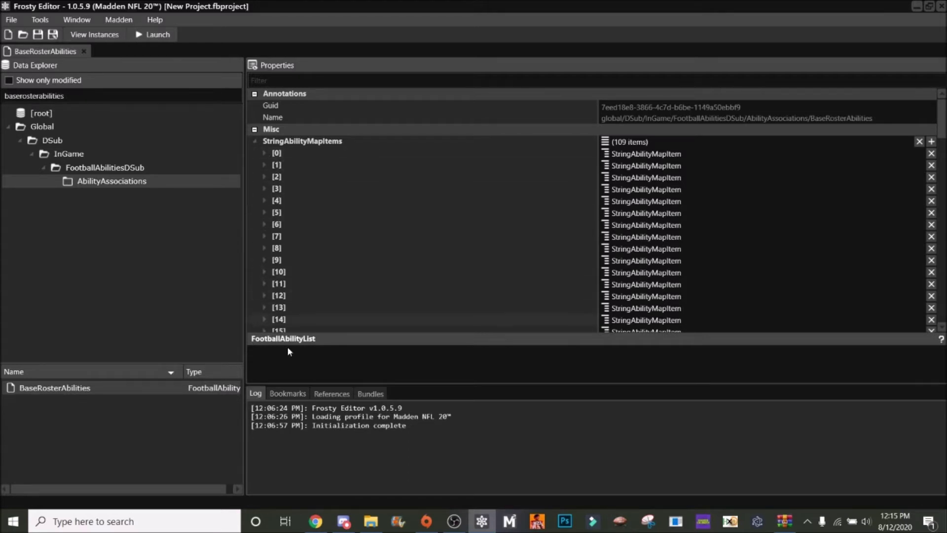
Open the ROSTER-BigBois roster in Madden Amp and launch the Player Editor.
left_click(620, 522)
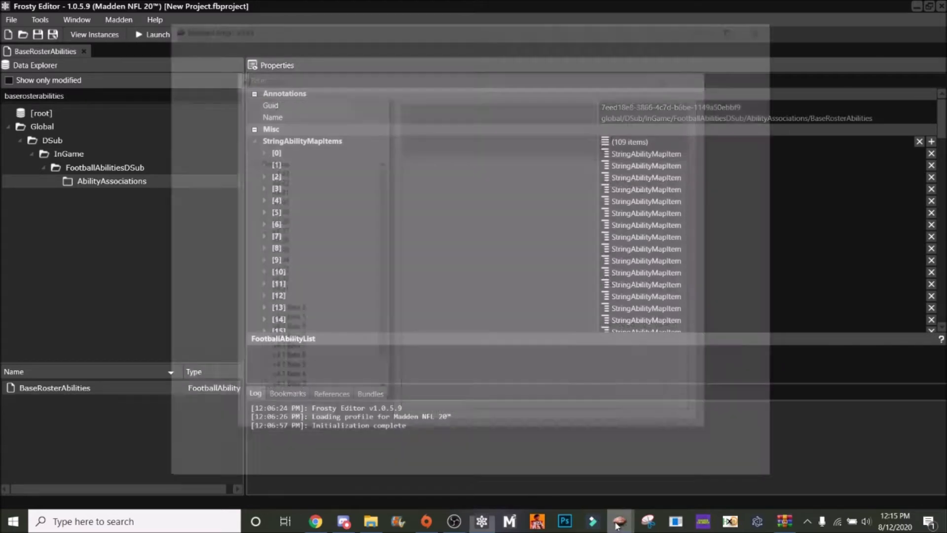
left_click(701, 77)
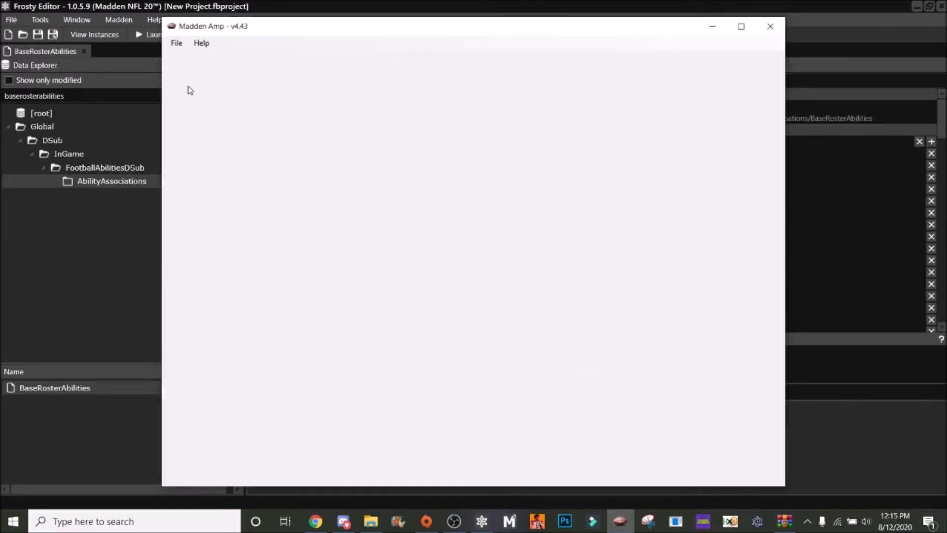
left_click(176, 43)
left_click(189, 57)
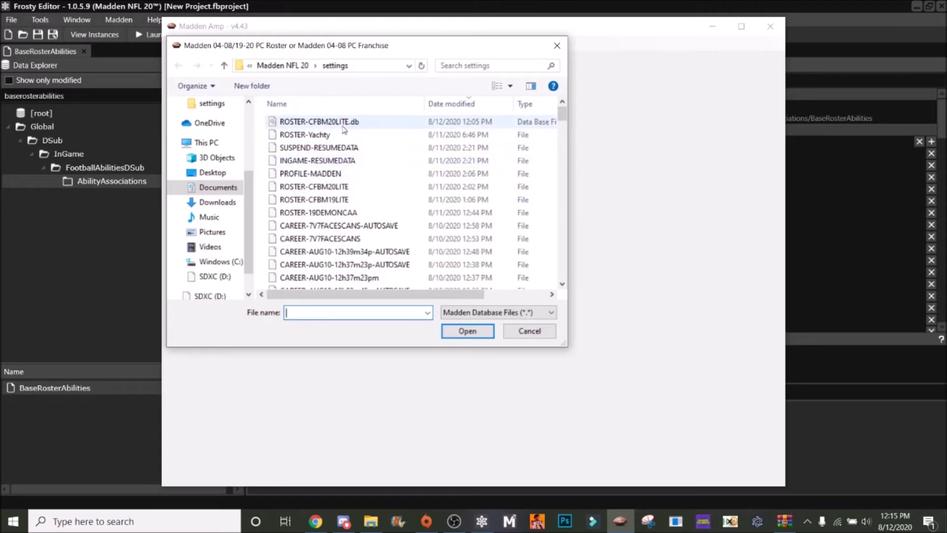
scroll(337, 201, "down", 4)
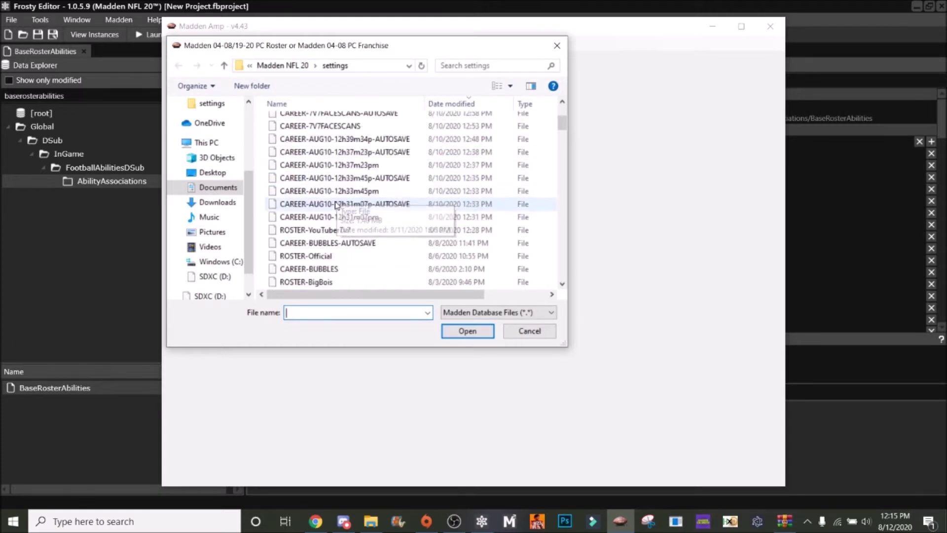
scroll(330, 216, "down", 2)
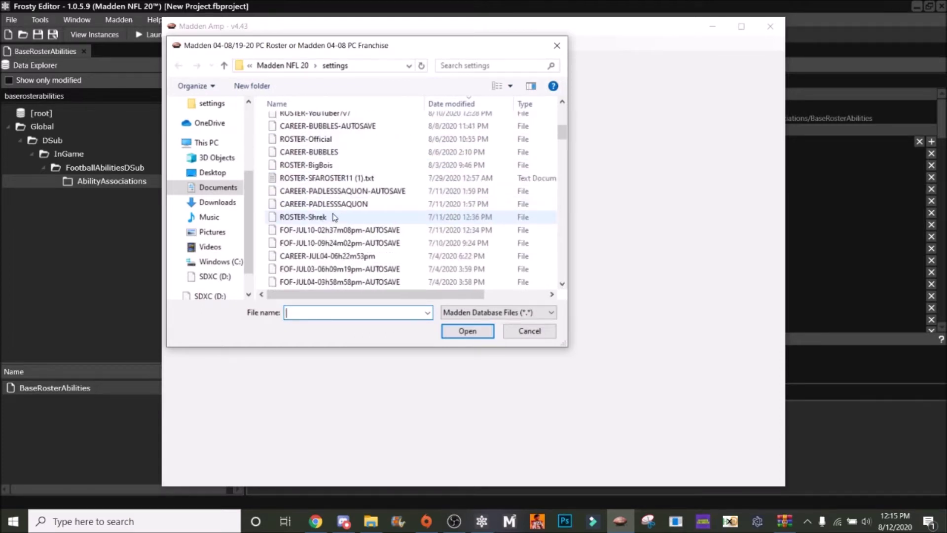
left_click(321, 164)
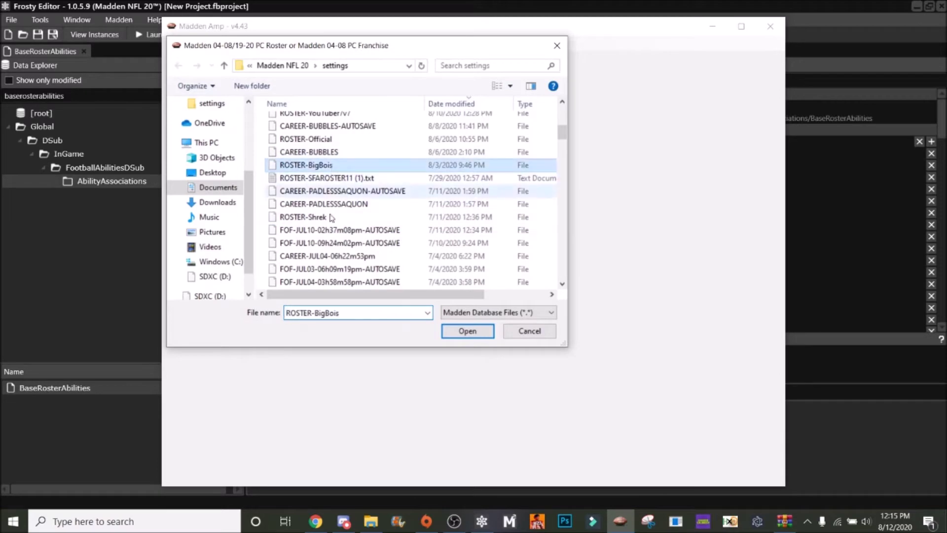
left_click(451, 331)
left_click(202, 43)
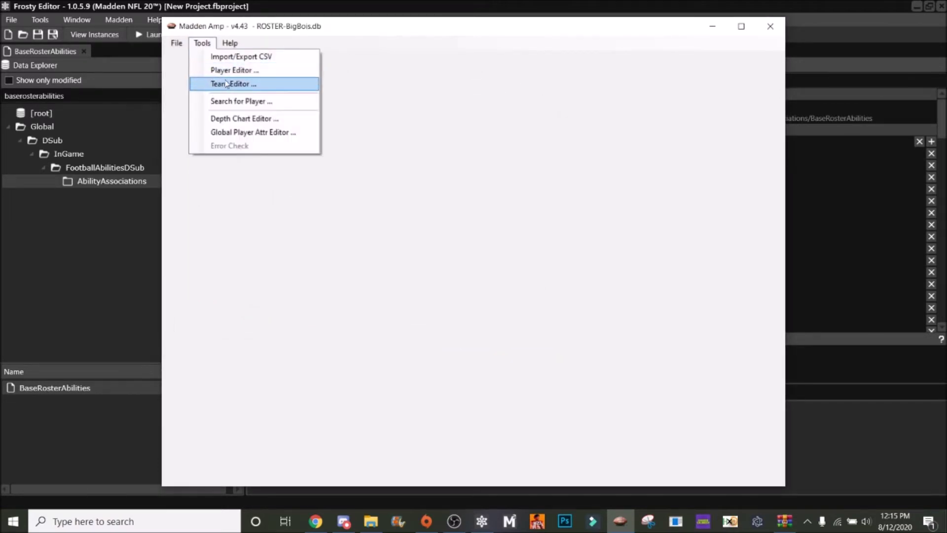
left_click(227, 74)
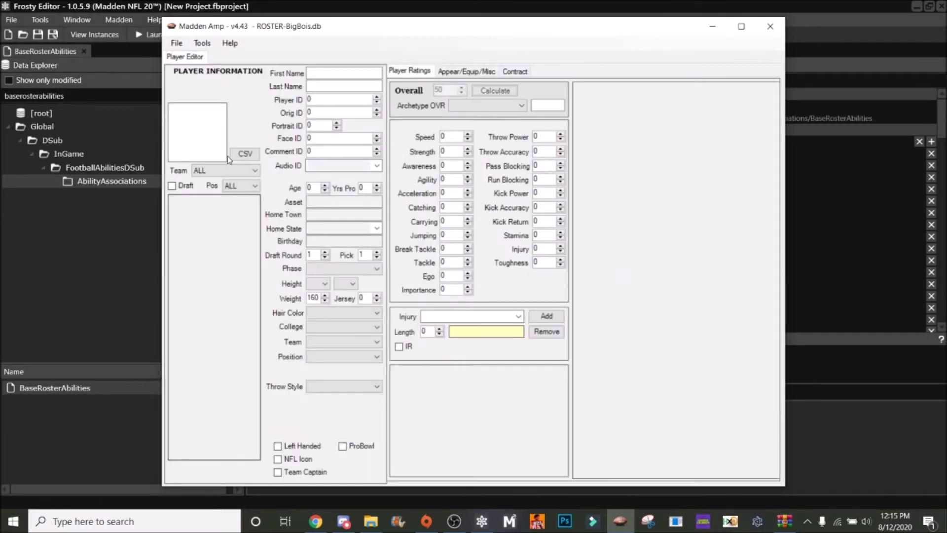
Filter players to Vikings quarterbacks and load the second quarterback for editing.
left_click(240, 172)
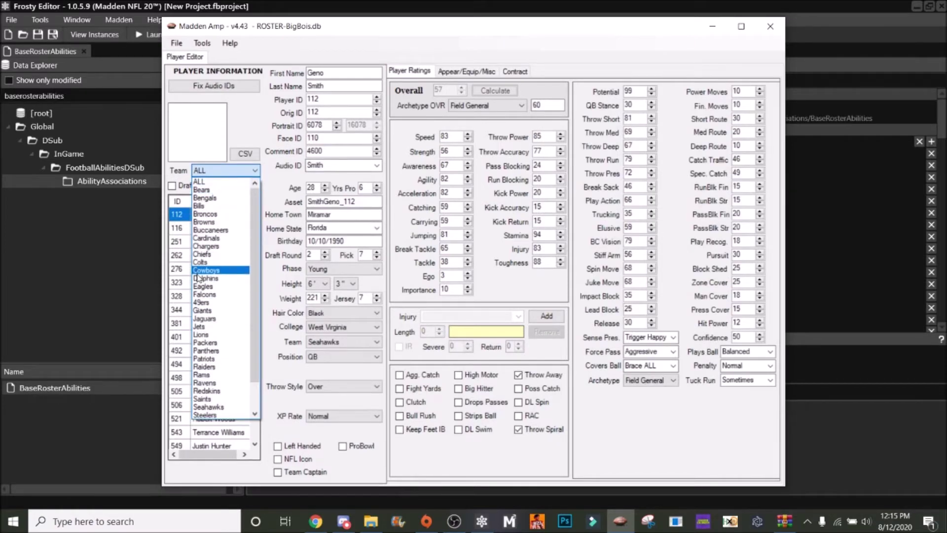
left_click(211, 270)
left_click(247, 191)
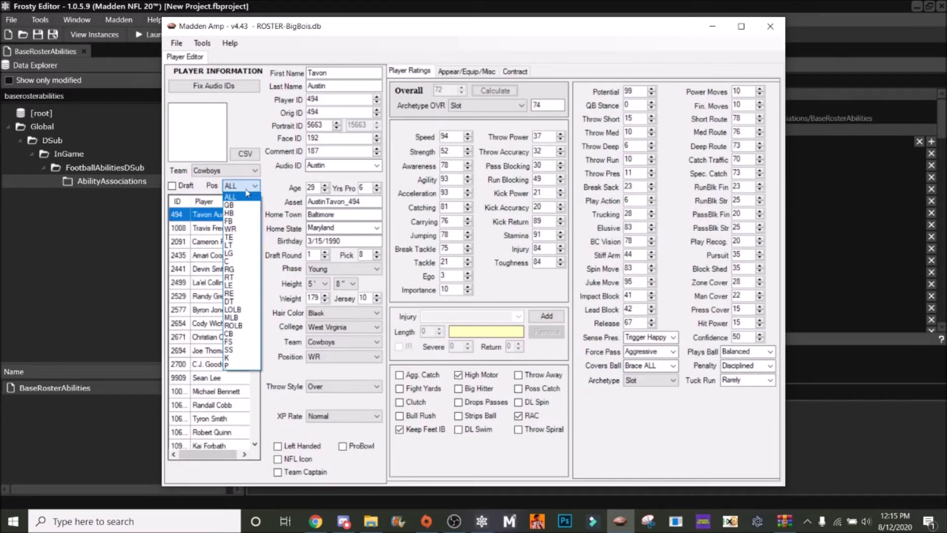
left_click(234, 170)
left_click(235, 170)
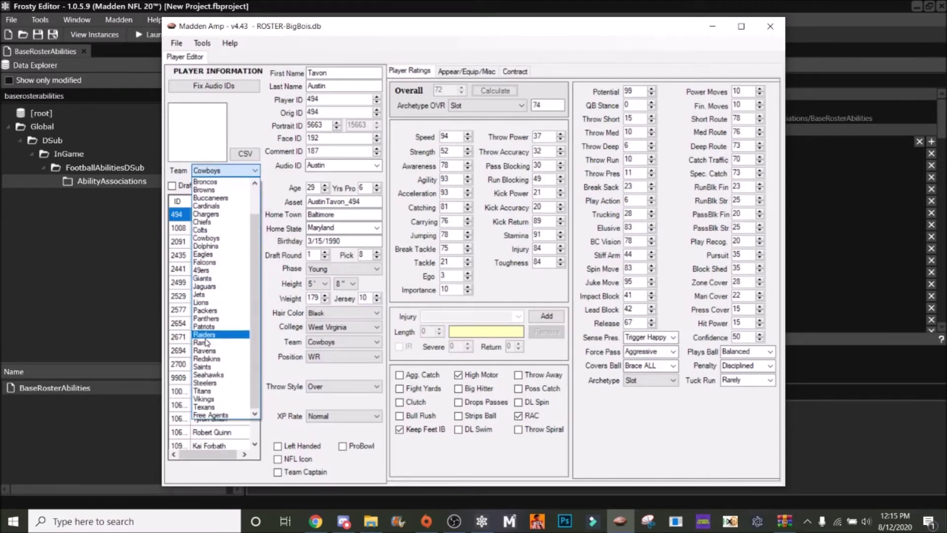
left_click(203, 399)
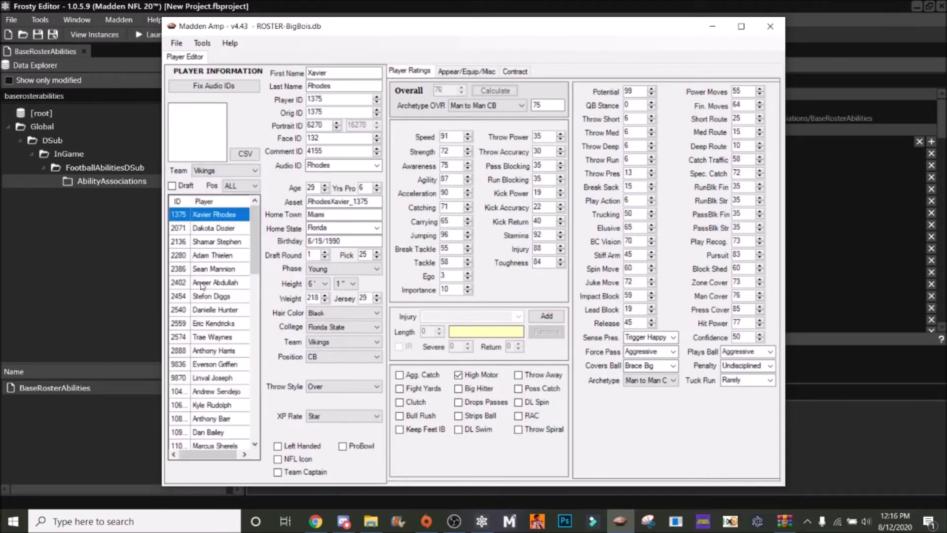
left_click(234, 187)
left_click(231, 205)
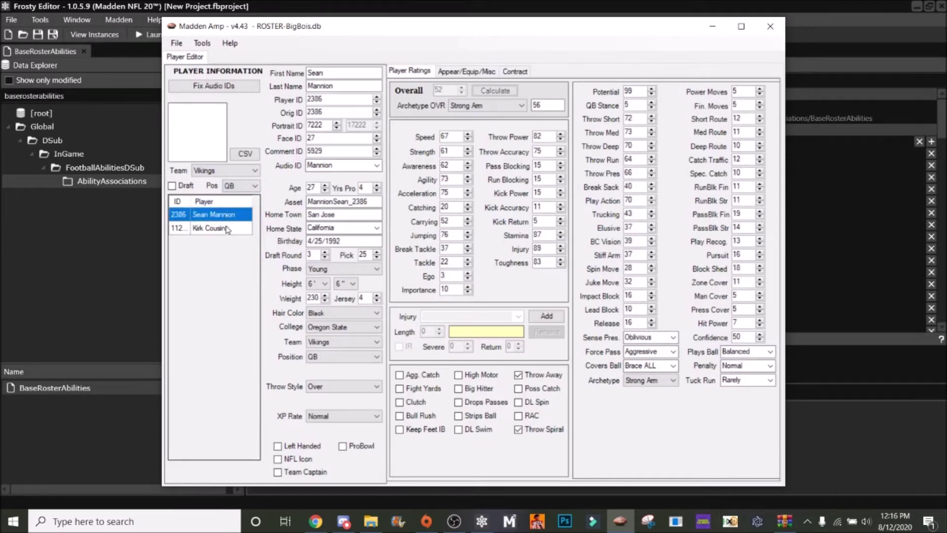
left_click(228, 228)
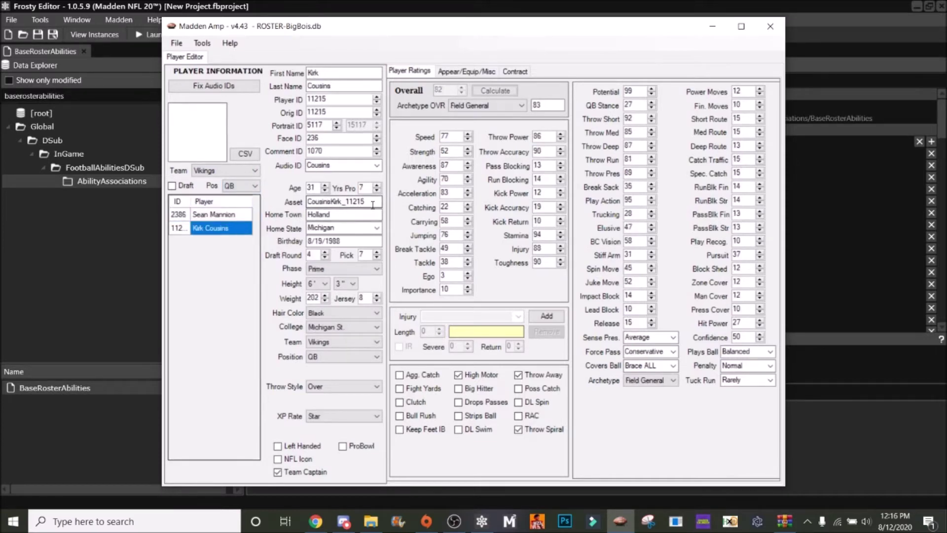
Rename the quarterback to first name John, last name Doe.
double_click(312, 73)
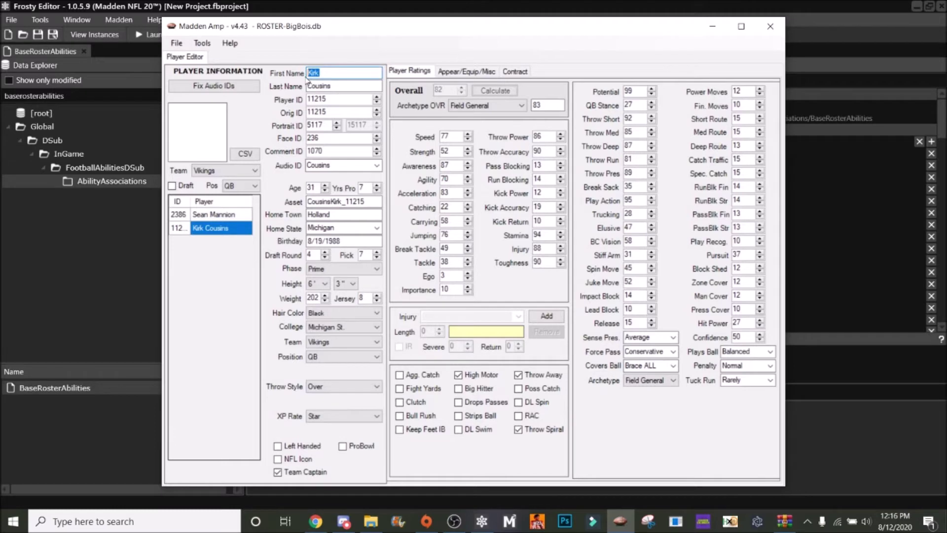
type("J")
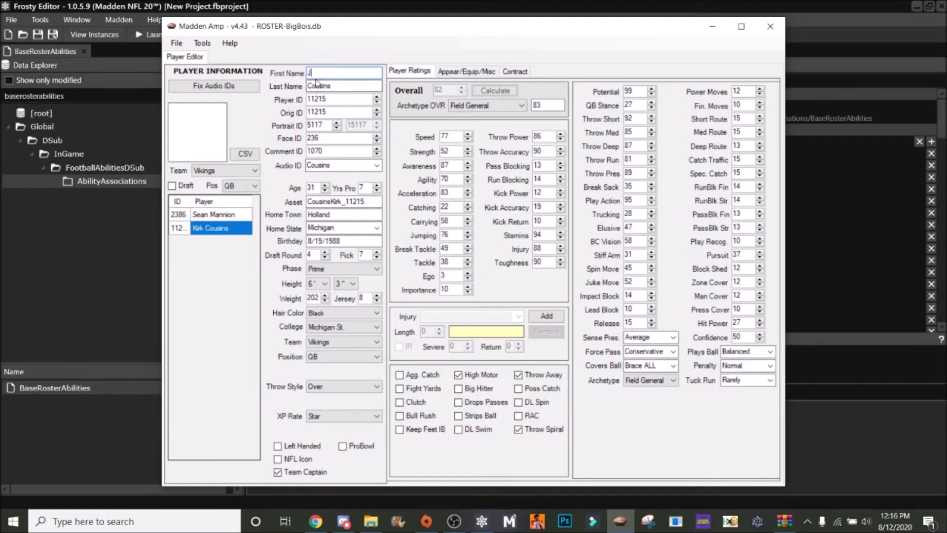
type("ohn")
double_click(344, 84)
type("Doe")
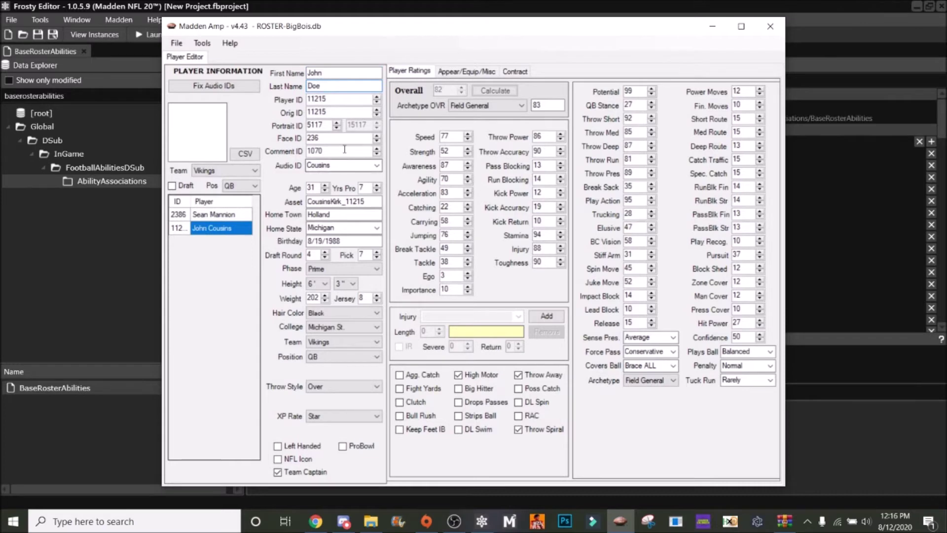
Replace the Asset value with DoeJohn_12345 and copy it.
double_click(340, 200)
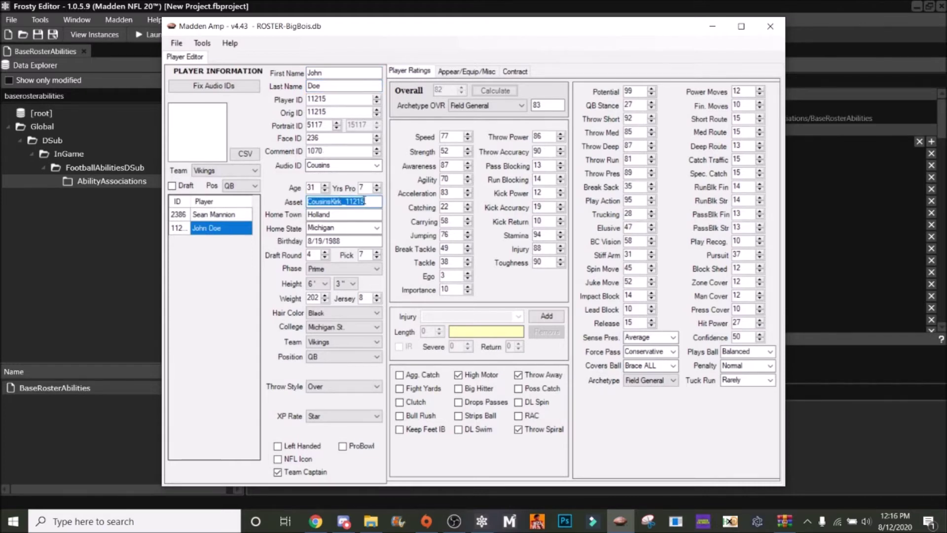
left_click(368, 201)
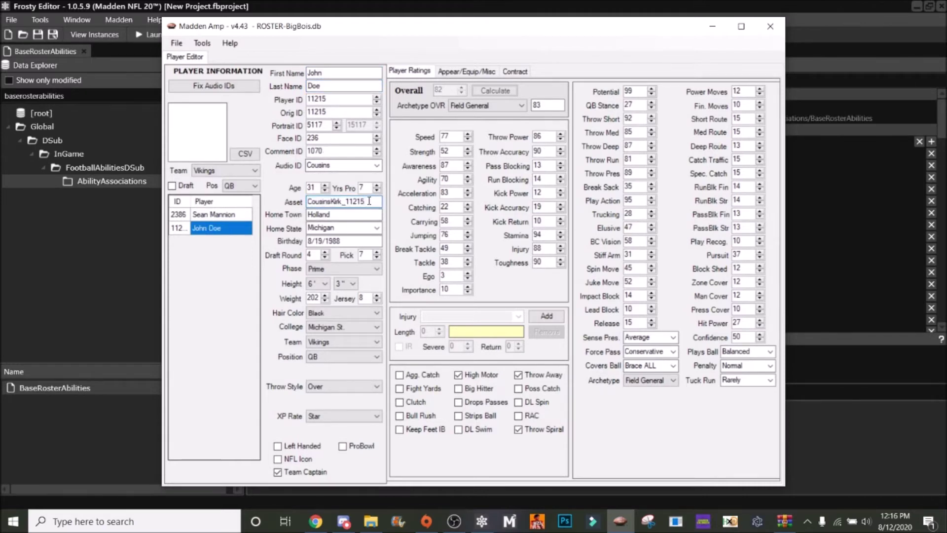
left_click_drag(368, 201, 263, 214)
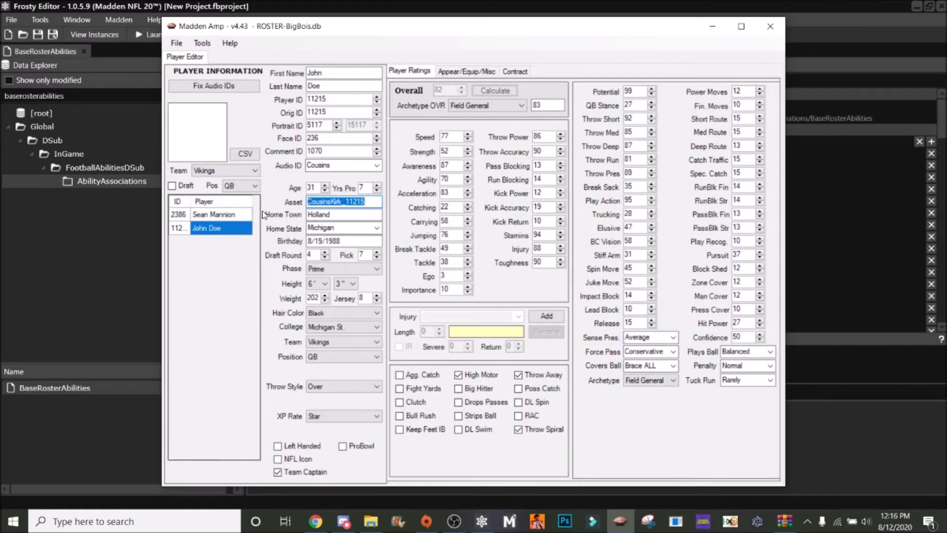
type("Doe")
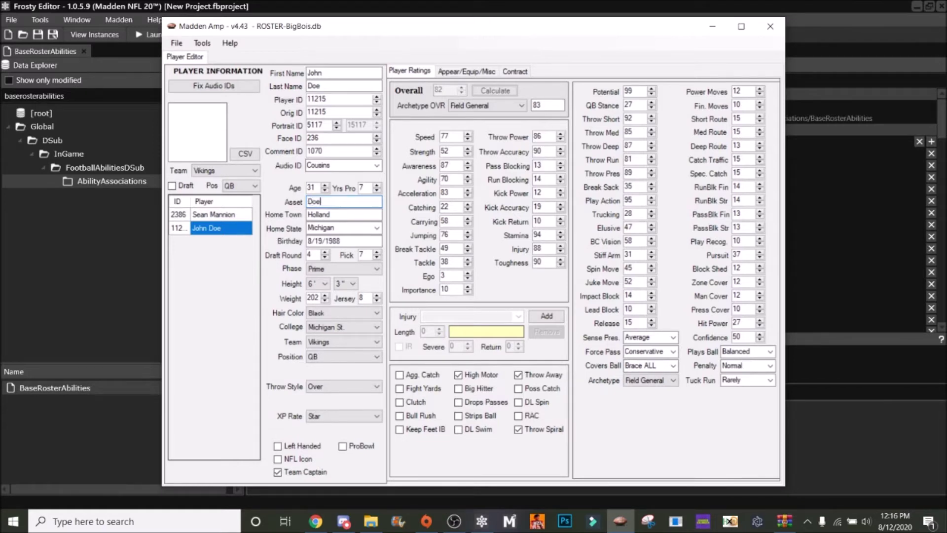
type("John_12345")
left_click_drag(351, 202, 242, 205)
key("ctrl+c")
left_click(204, 217)
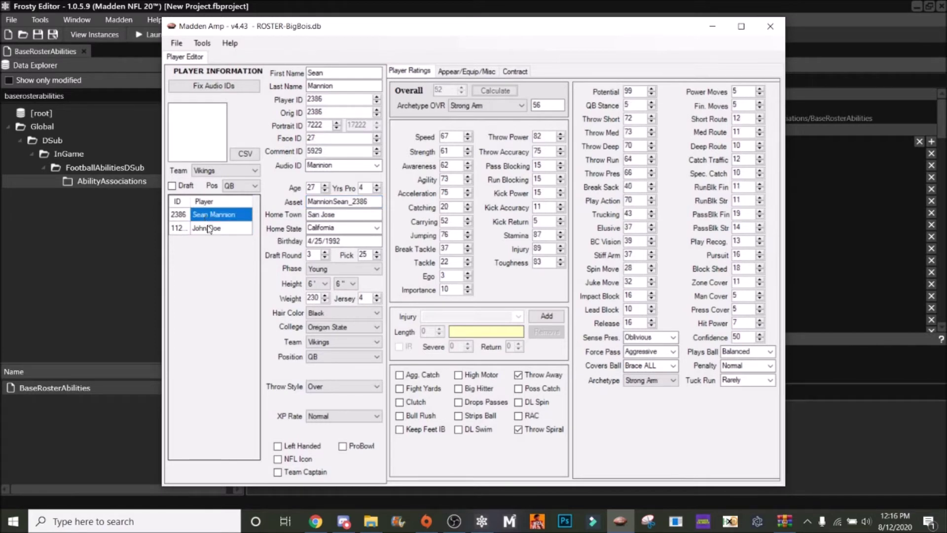
key("Down")
Save the roster file and dismiss the confirmation.
left_click(178, 43)
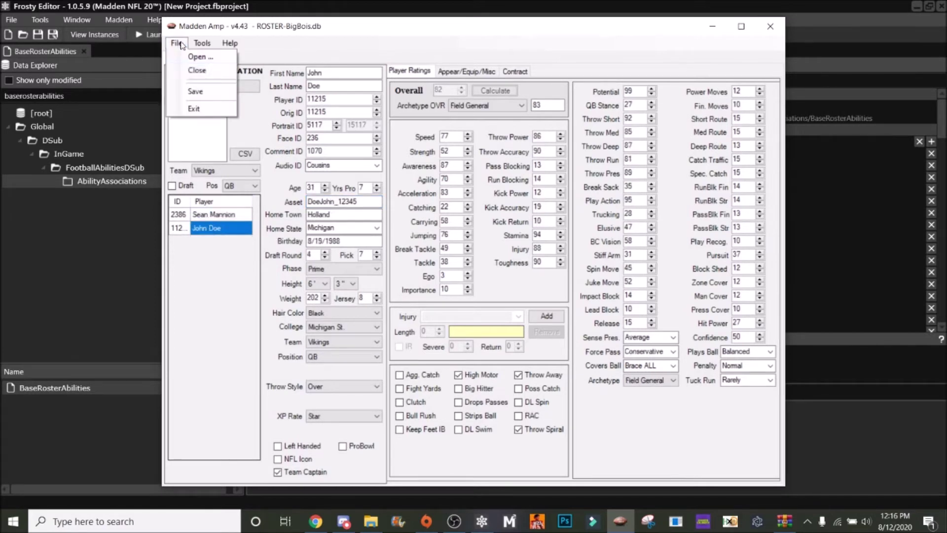
left_click(196, 91)
left_click(499, 306)
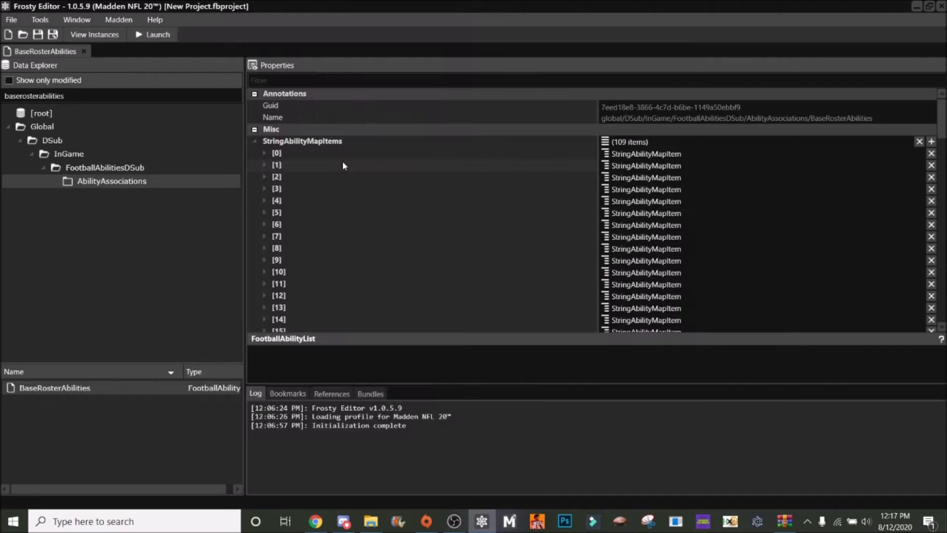
Add entry [109], paste DoeJohn_12345 as its Name, and expand its EntityAbilityData.
left_click(263, 153)
left_click(263, 153)
left_click(931, 142)
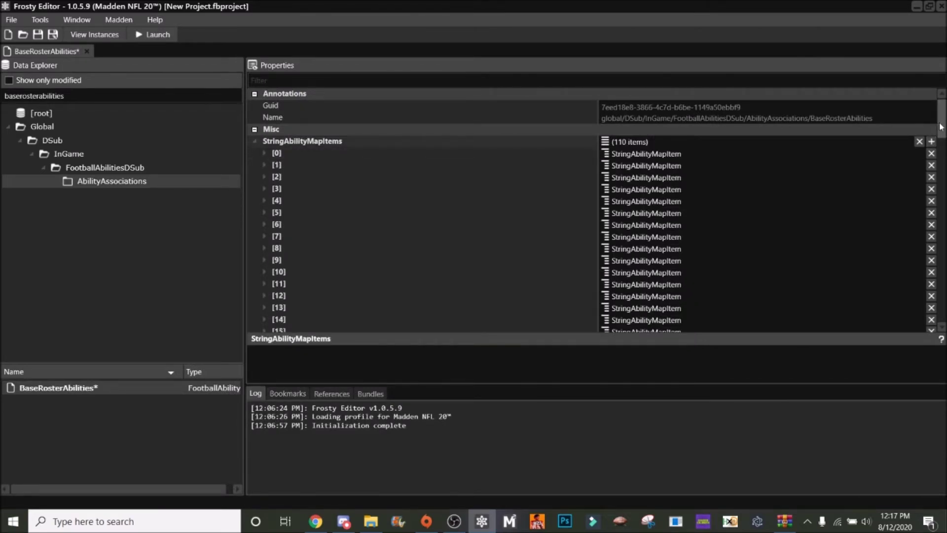
left_click_drag(941, 127, 940, 316)
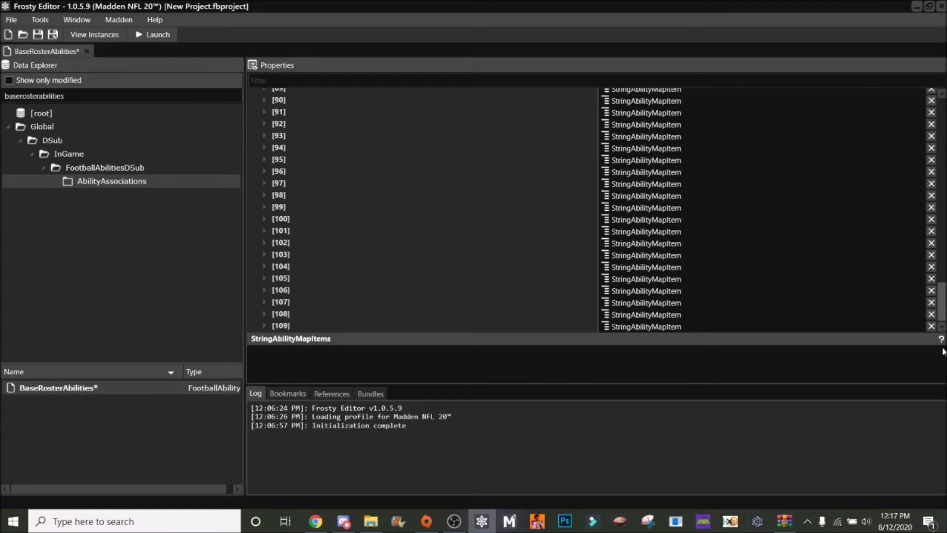
left_click(263, 326)
left_click(622, 314)
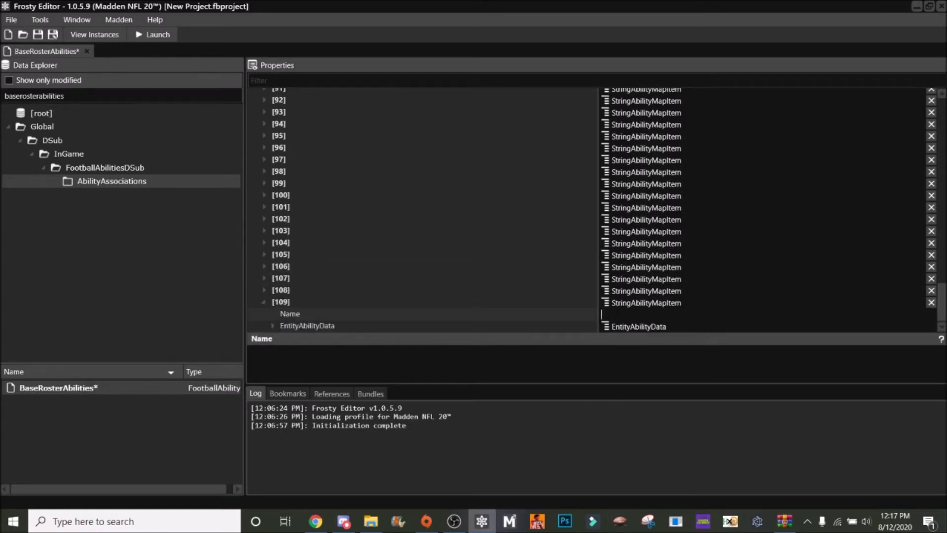
key("ctrl+v")
left_click(271, 325)
scroll(309, 283, "down", 2)
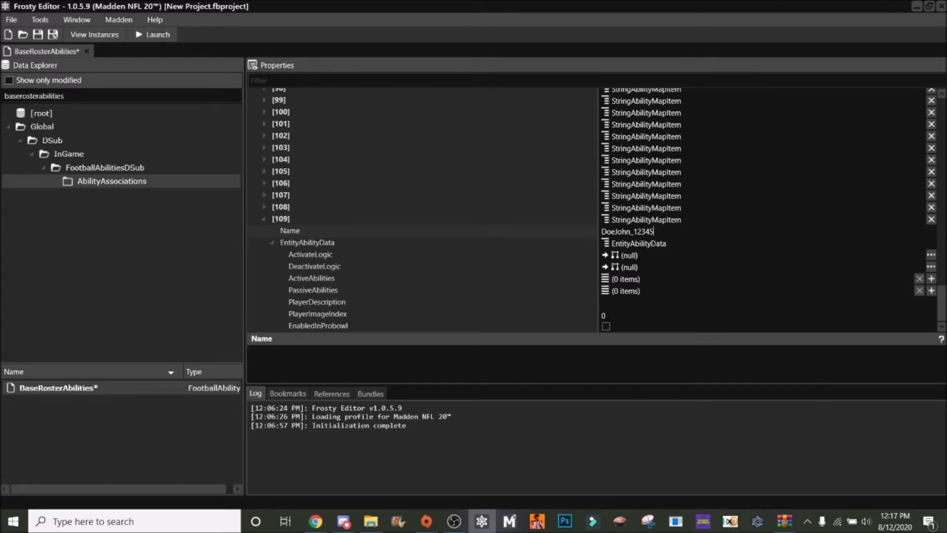
Set the new entry's PlayerImageIndex to 100.
left_click(604, 315)
type("3555")
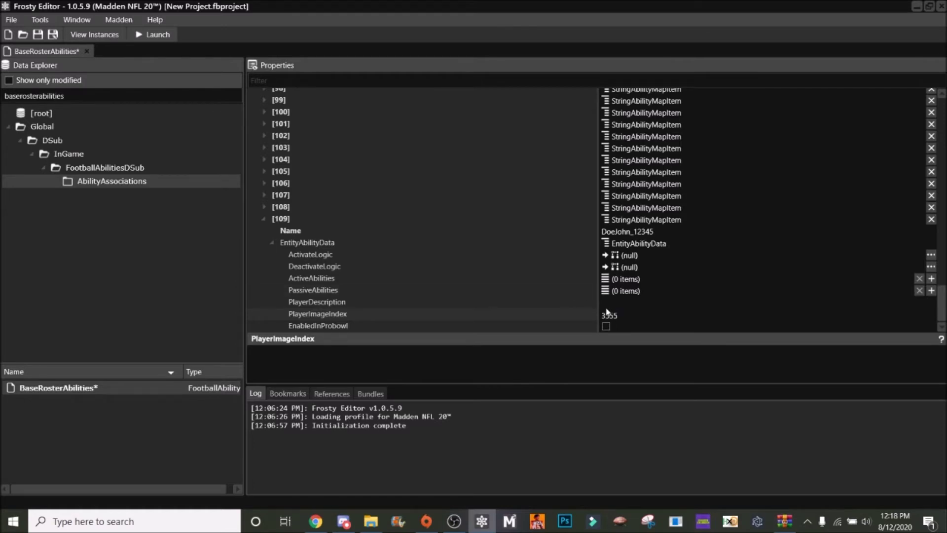
key("ctrl+a")
type("100")
Set the PlayerDescription to 'He Throws Dimes'.
left_click(642, 302)
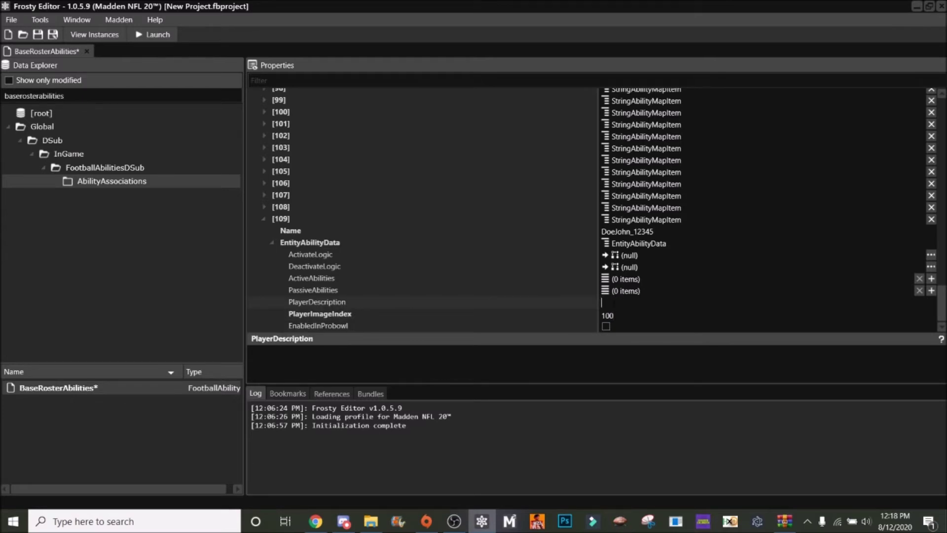
type("He Tht")
key("BackSpace")
type("rows Dimes")
left_click(575, 304)
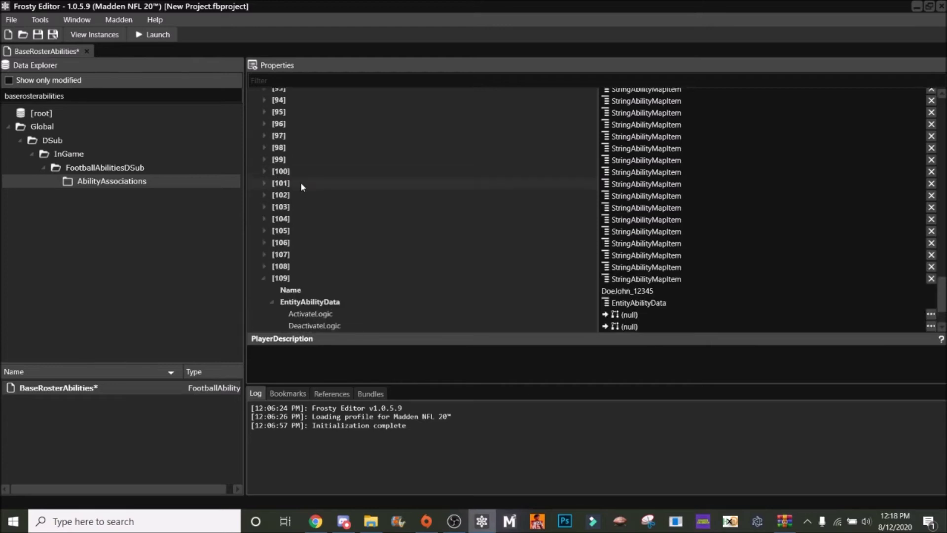
scroll(303, 184, "up", 10)
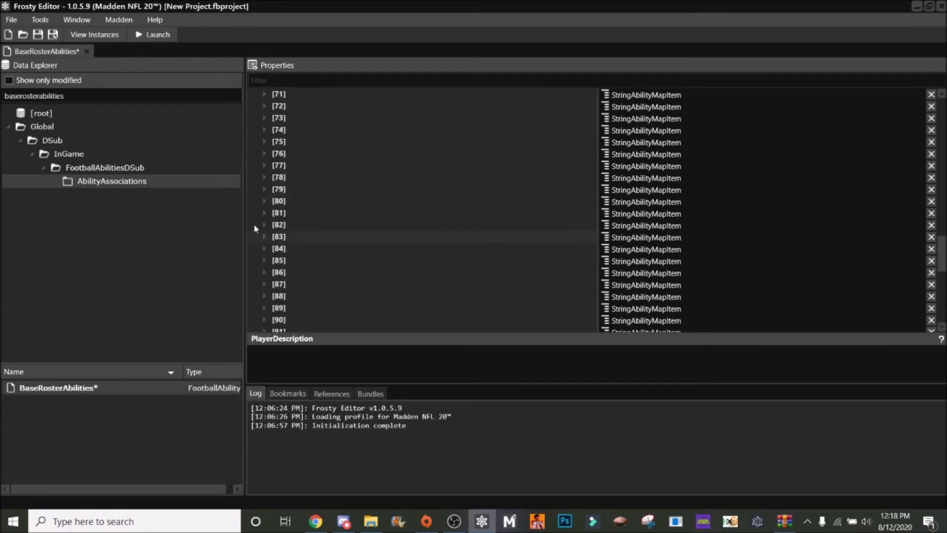
left_click(265, 189)
left_click(264, 188)
scroll(308, 194, "down", 3)
scroll(310, 212, "down", 5)
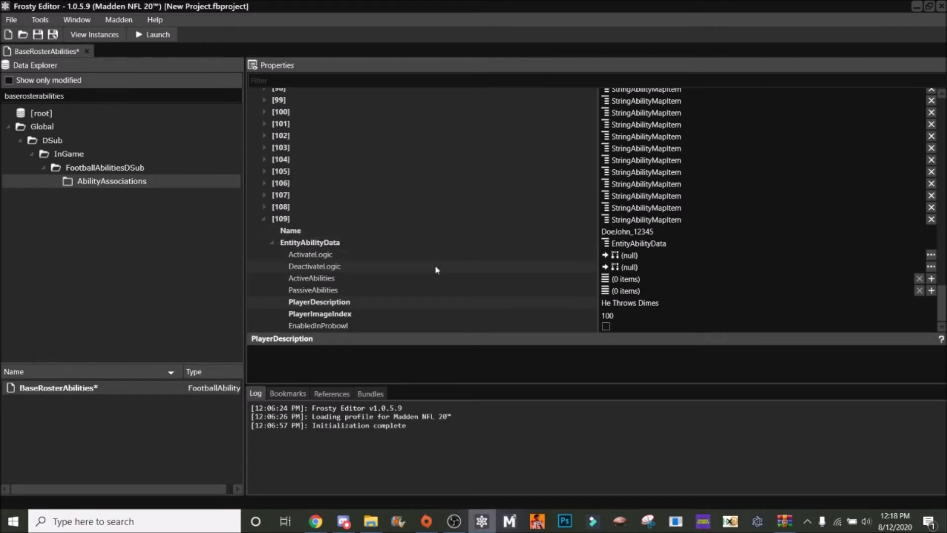
scroll(463, 207, "up", 12)
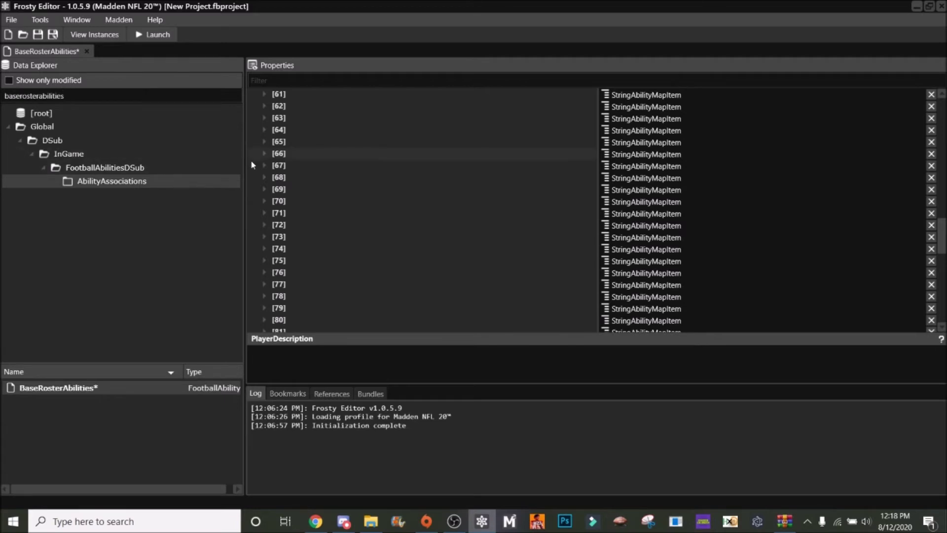
scroll(264, 153, "down", 12)
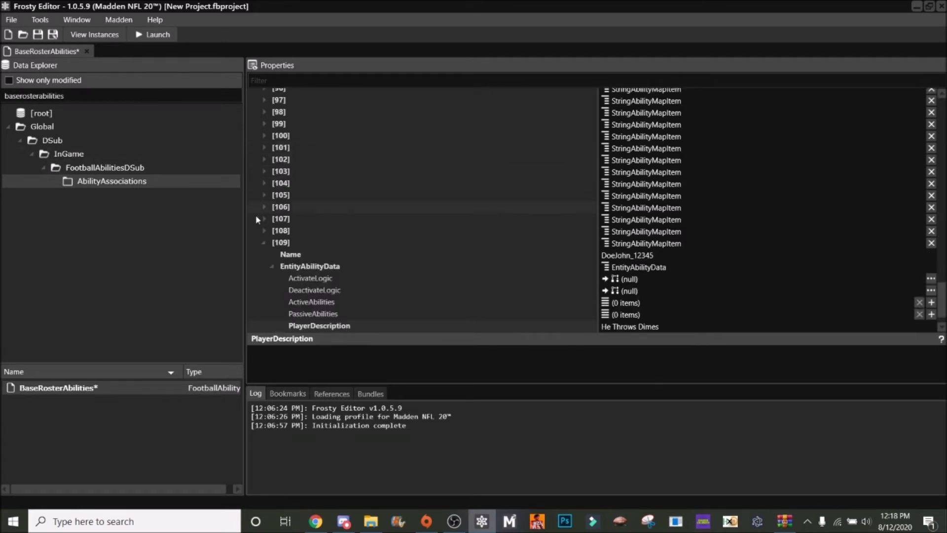
left_click(264, 242)
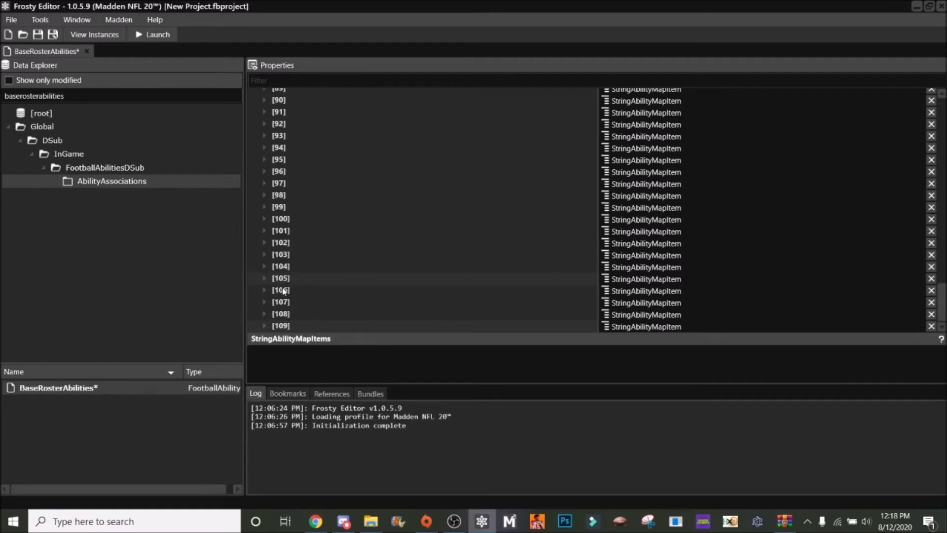
left_click(263, 325)
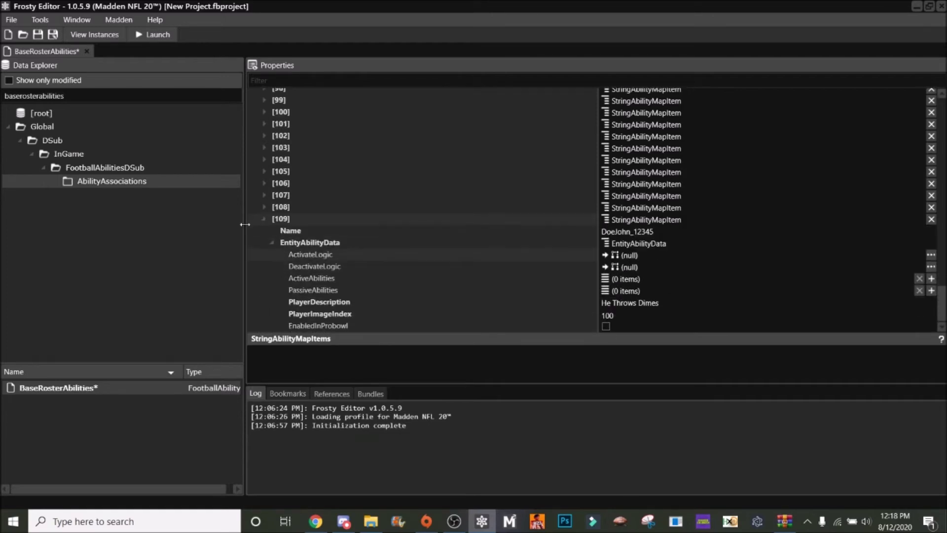
double_click(50, 96)
type("15+")
Search assets for Throw, select [Z_06]_Increased_Max_Throw_Distance, and add an ActiveAbilities slot to entry [109].
key("Return")
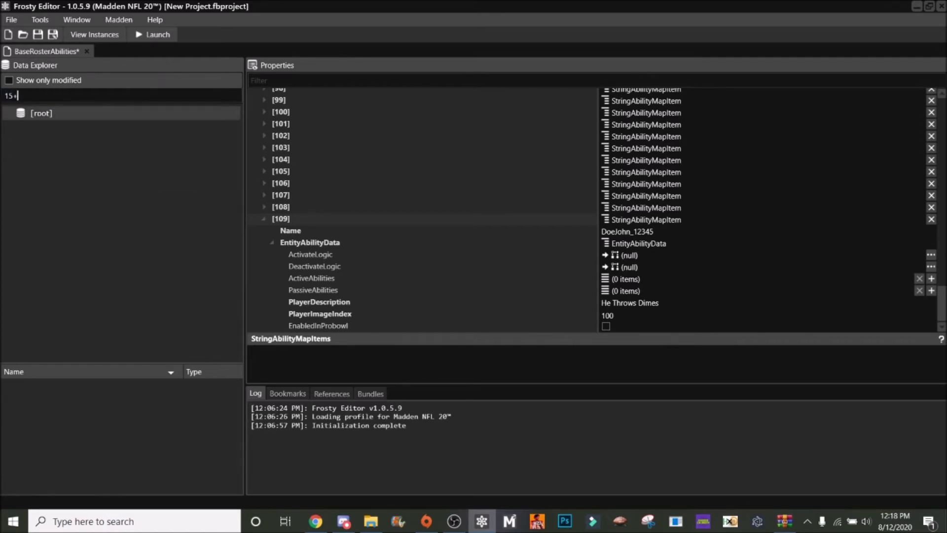
key("ctrl+a")
type("Throw")
key("Return")
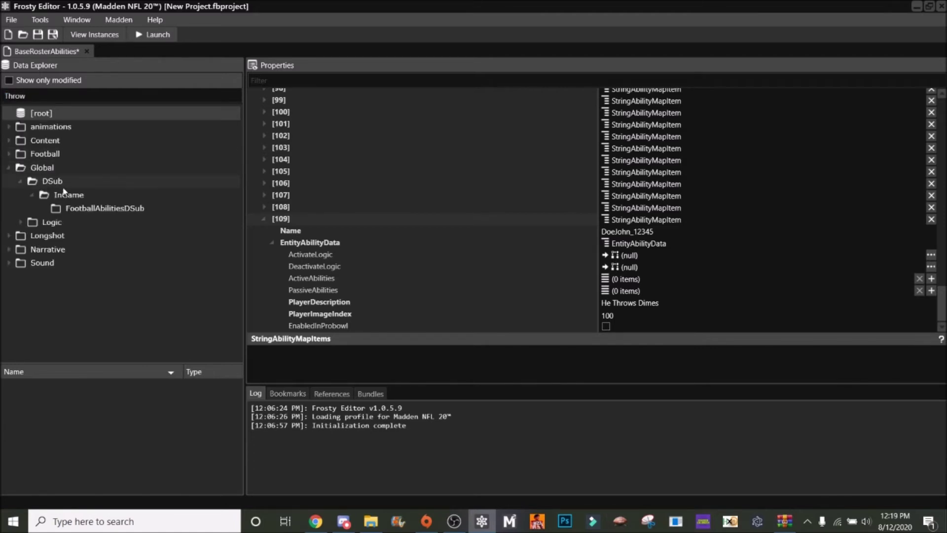
left_click(69, 207)
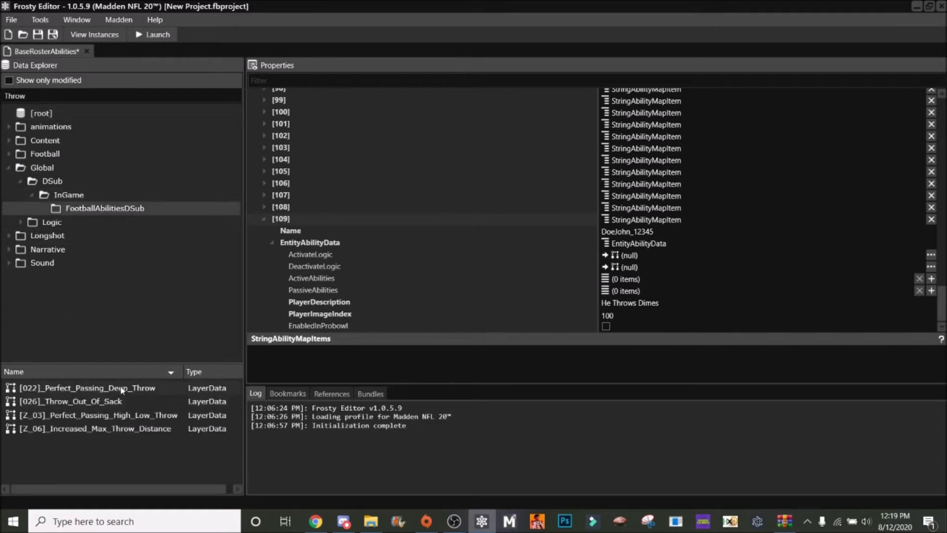
left_click(133, 432)
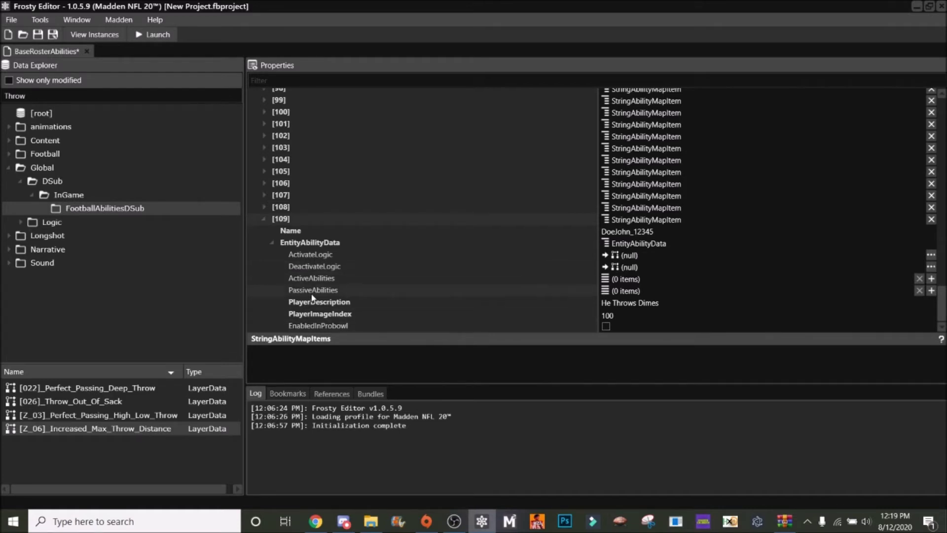
left_click(932, 279)
Assign [Z_06]_Increased_Max_Throw_Distance to entry [109]'s ActiveAbilities slot [0].
left_click(276, 279)
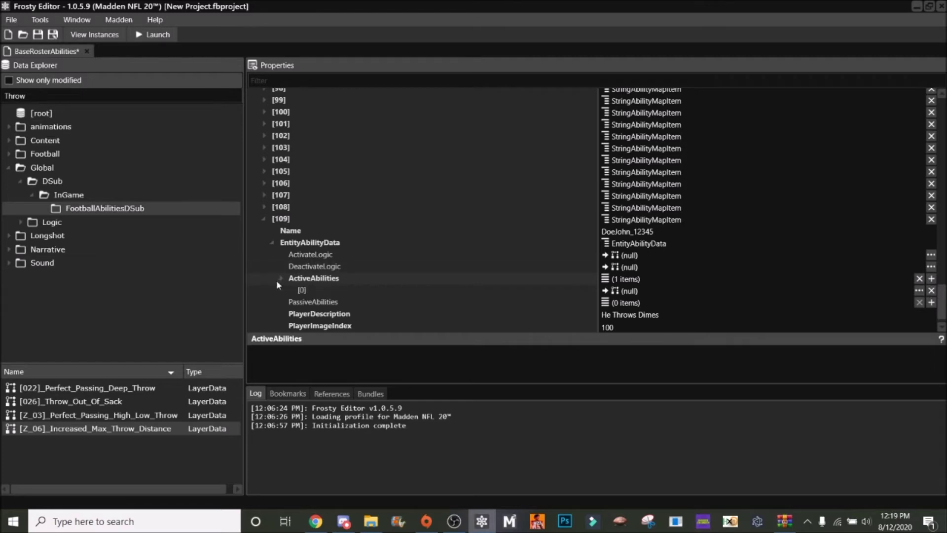
left_click(605, 291)
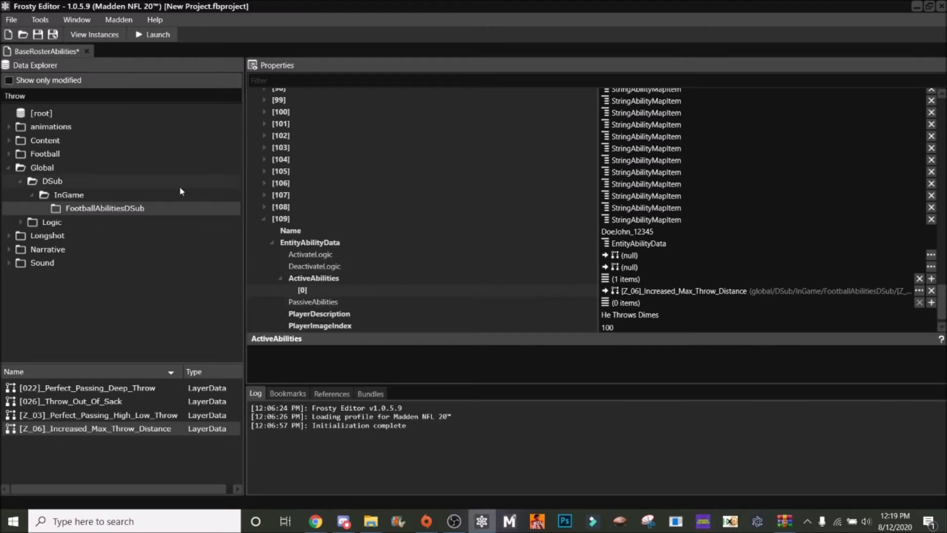
left_click(265, 183)
left_click(265, 182)
left_click(264, 183)
left_click(264, 183)
Clear the Throw search and inspect entries [99] through [95] for comparison.
double_click(55, 97)
key("BackSpace")
scroll(262, 133, "up", 3)
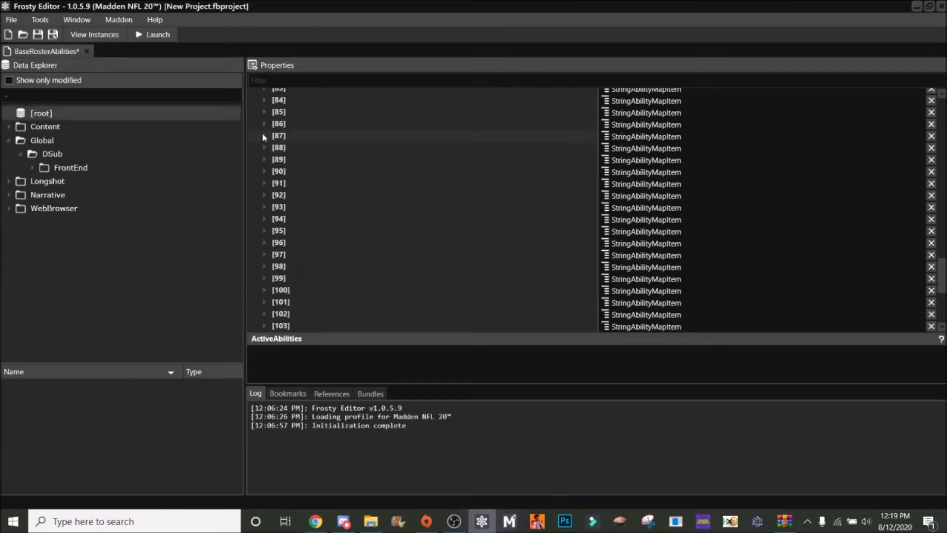
left_click(263, 134)
left_click(265, 134)
left_click(265, 134)
left_click(265, 134)
left_click(265, 122)
left_click(265, 122)
left_click(264, 111)
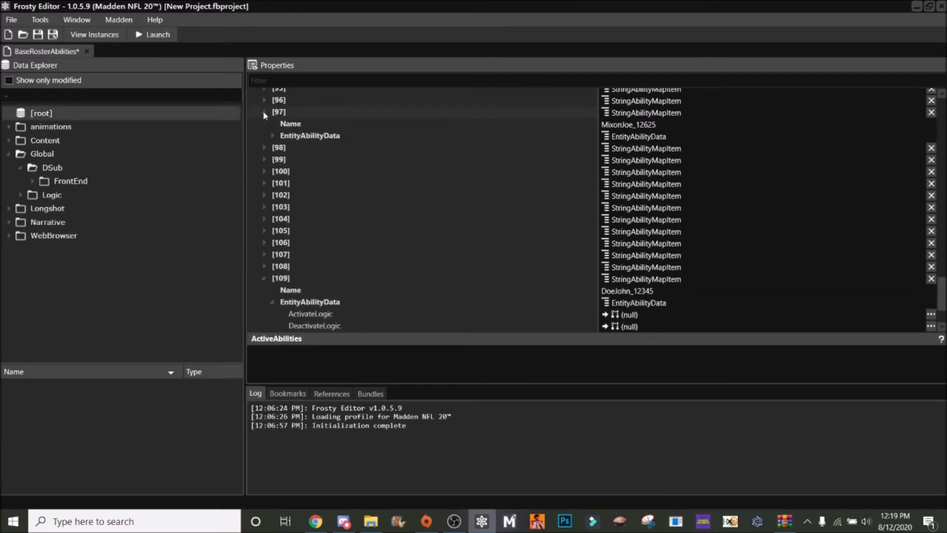
left_click(265, 112)
left_click(264, 99)
left_click(273, 124)
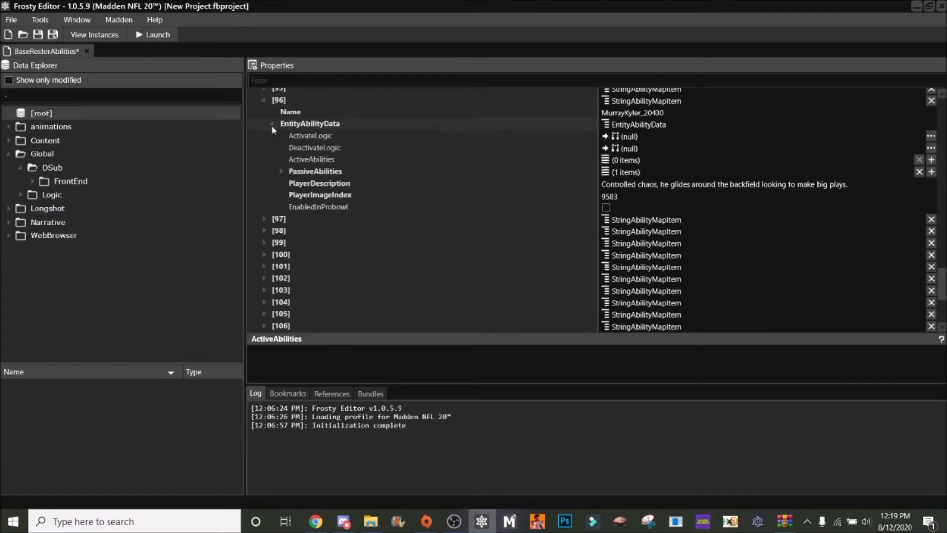
left_click(264, 100)
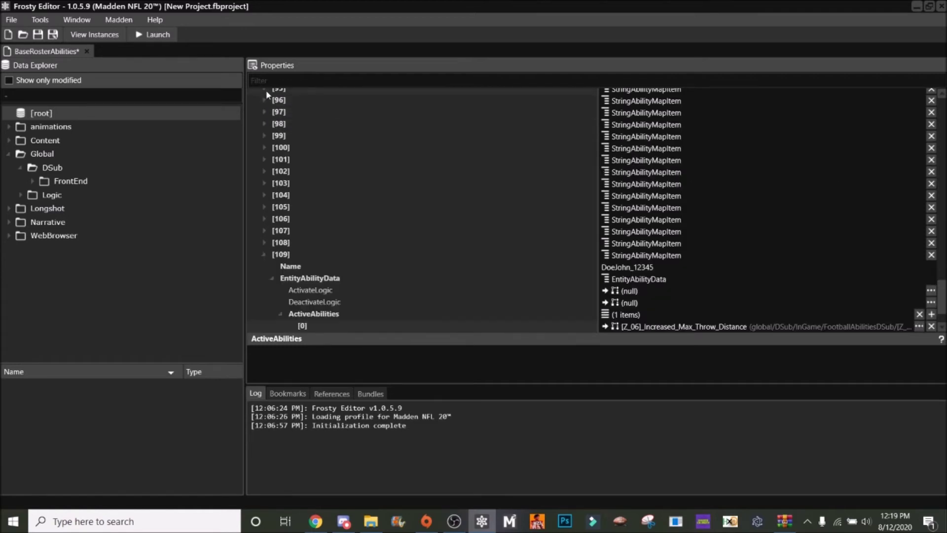
left_click(266, 90)
Browse entries [69] through [73], leaving the reference entry's data expanded.
scroll(264, 103, "up", 10)
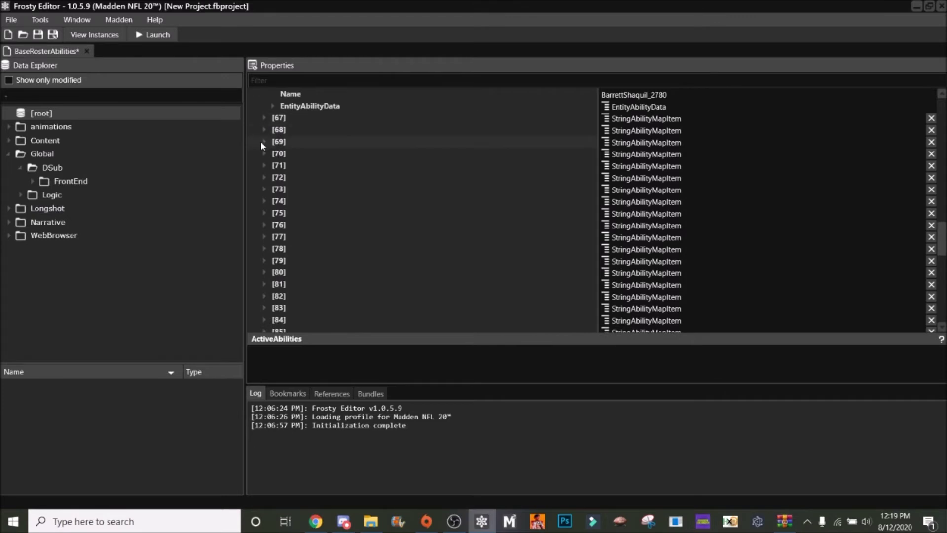
left_click(263, 141)
left_click(263, 141)
left_click(263, 153)
left_click(264, 153)
left_click(265, 164)
left_click(264, 164)
left_click(264, 177)
left_click(264, 177)
left_click(264, 188)
left_click(264, 188)
left_click(263, 188)
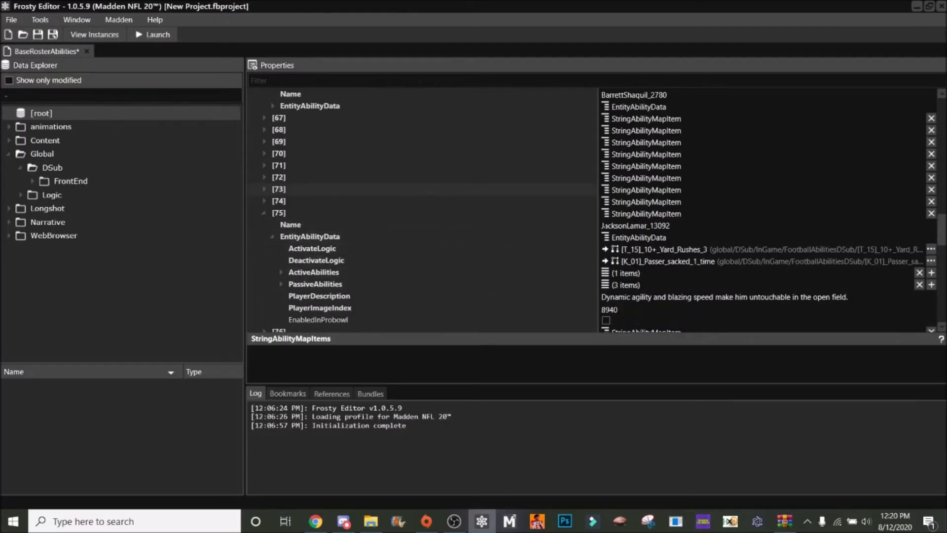
Copy entry [75]'s DeactivateLogic [K_01]_Passer_sacked_1_time into entry [109].
right_click(657, 263)
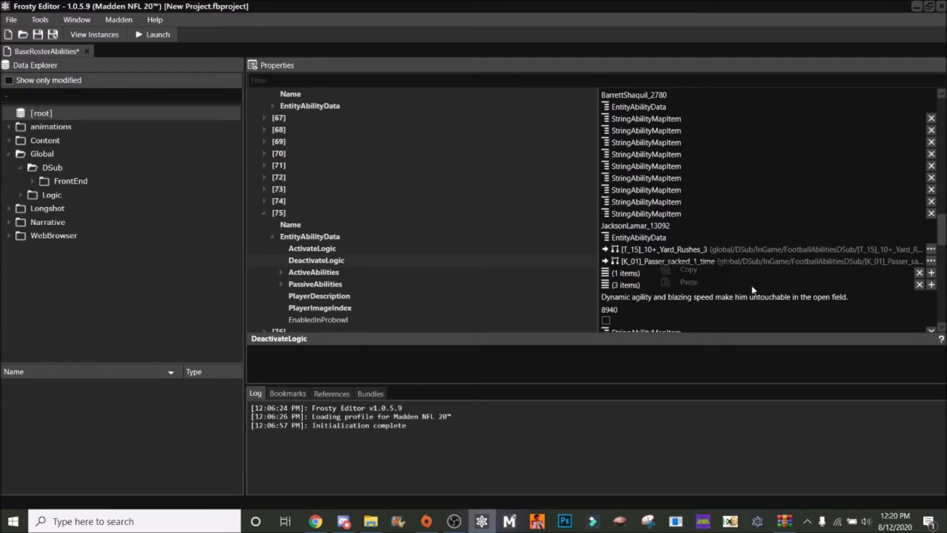
left_click_drag(941, 229, 933, 324)
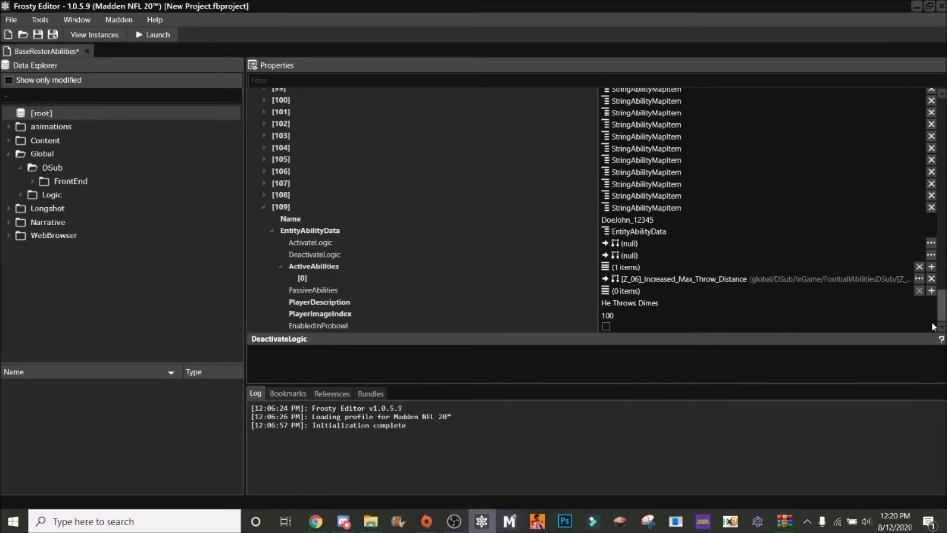
right_click(639, 256)
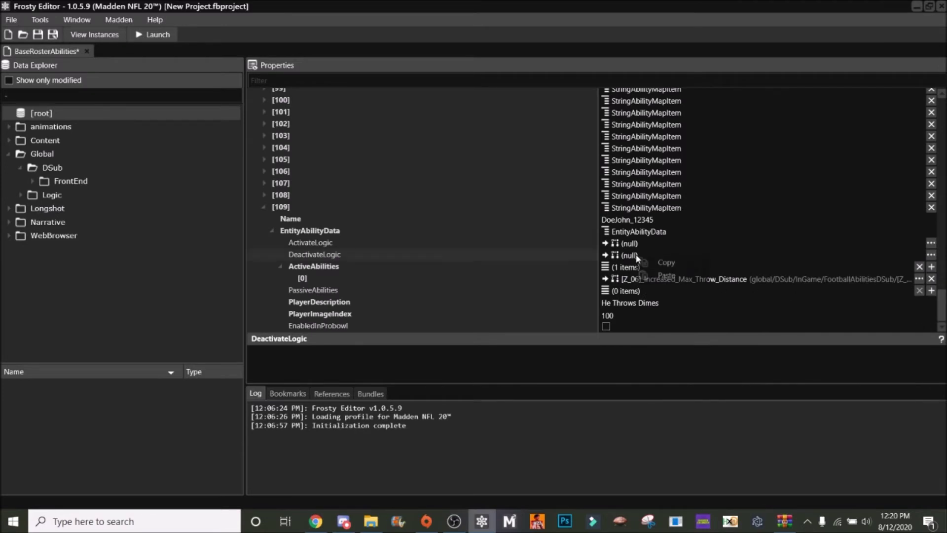
left_click(657, 273)
Copy entry [75]'s ActivateLogic [T_15]_10+_Yard_Rushes_3 into entry [109].
scroll(657, 273, "up", 11)
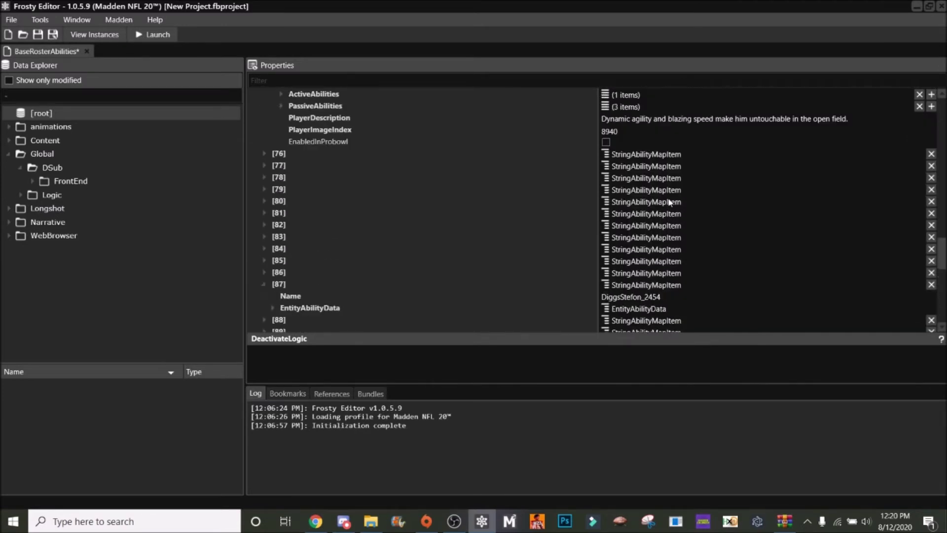
scroll(664, 212, "up", 2)
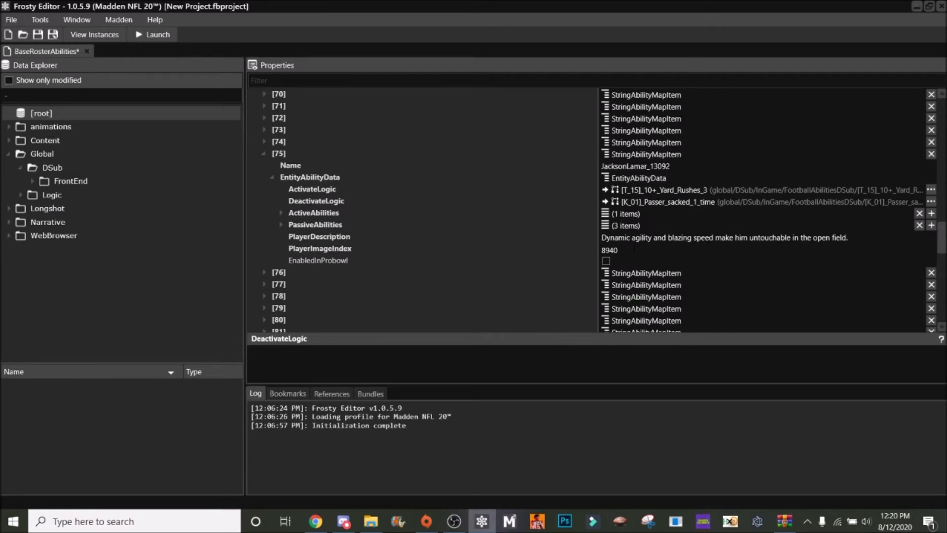
scroll(644, 236, "up", 2)
left_click(628, 221)
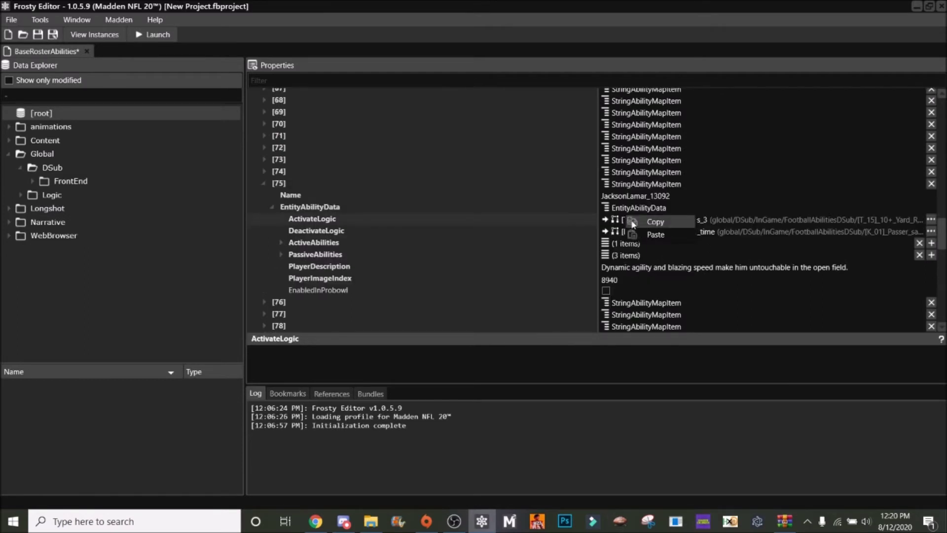
left_click_drag(943, 237, 942, 309)
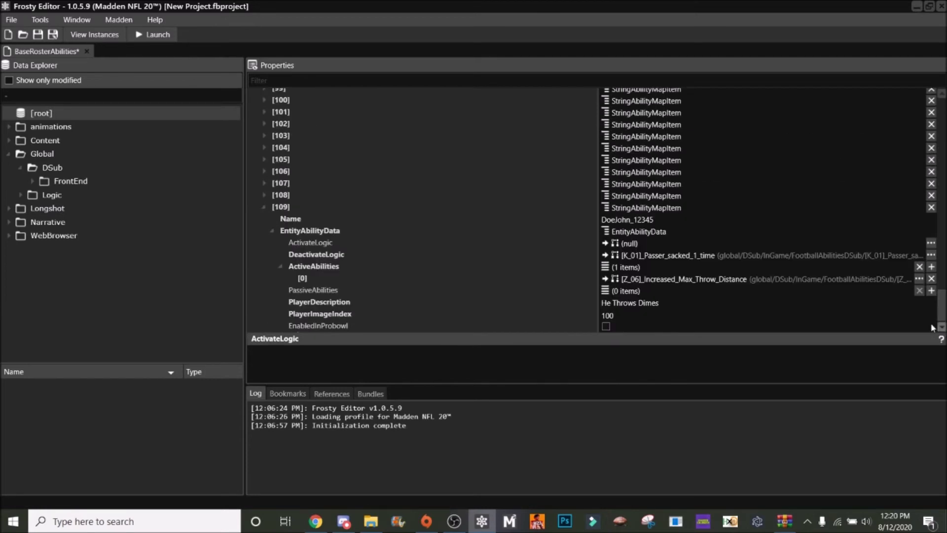
right_click(633, 243)
left_click(639, 267)
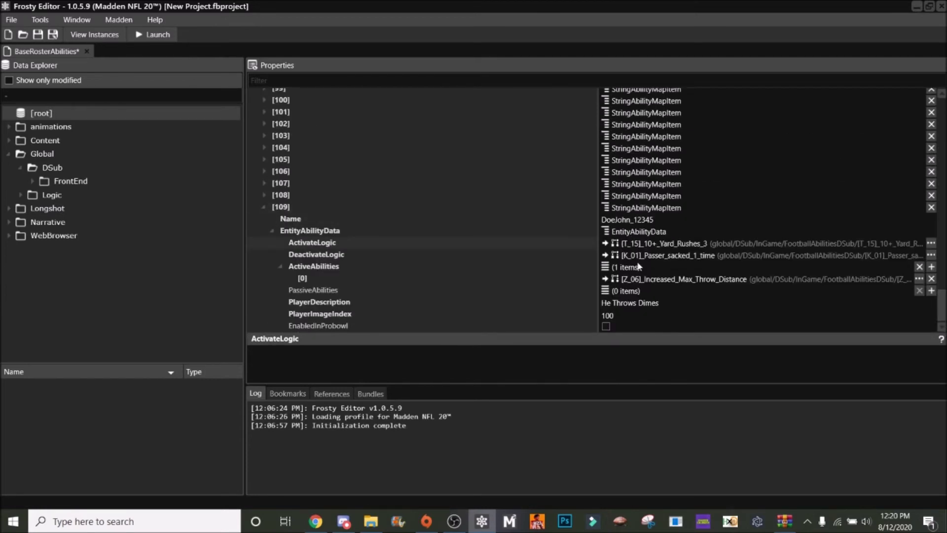
scroll(648, 222, "up", 12)
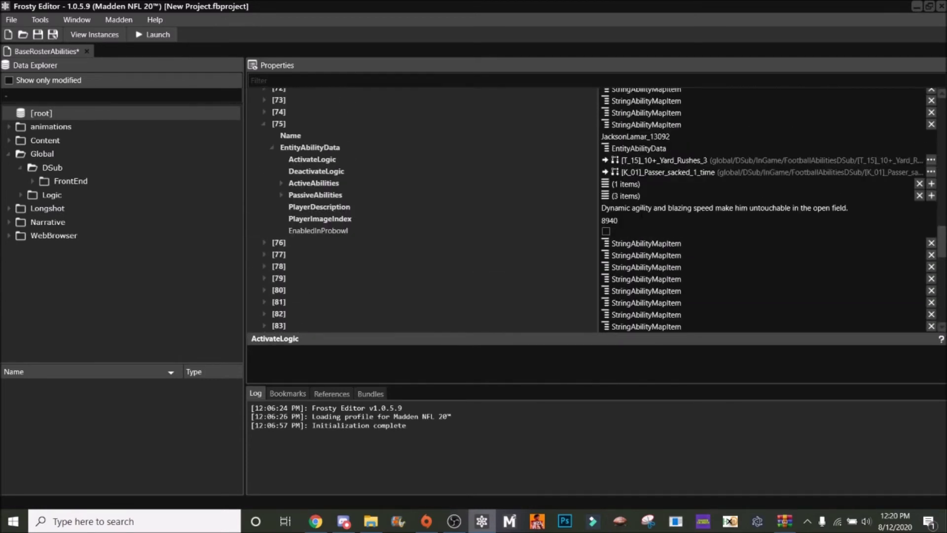
Copy [027]_Elite_Scramble_Loco from entry [75]'s first passive ability.
left_click(280, 195)
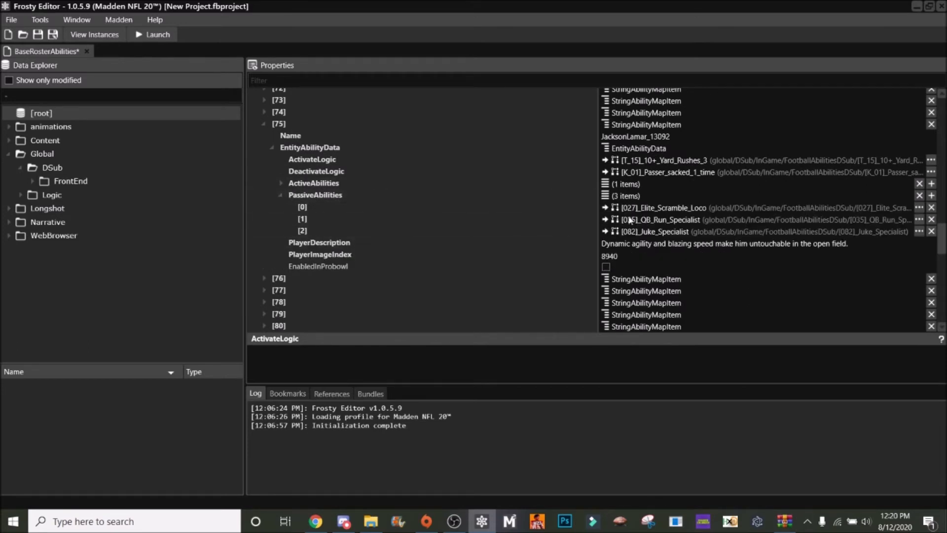
right_click(677, 208)
left_click(684, 216)
Add a PassiveAbilities slot to entry [109] and paste Elite Scramble Loco into it.
left_click_drag(941, 239, 941, 308)
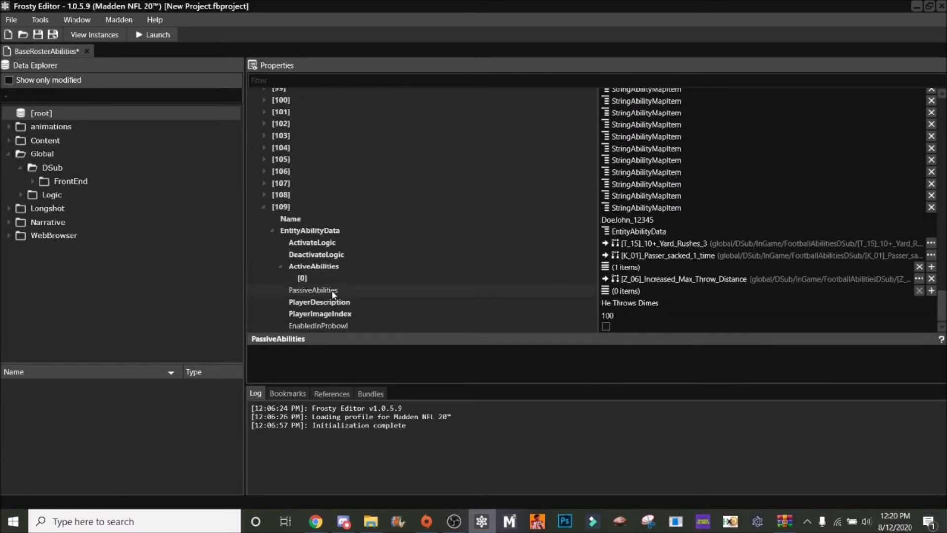
left_click(932, 291)
left_click(280, 290)
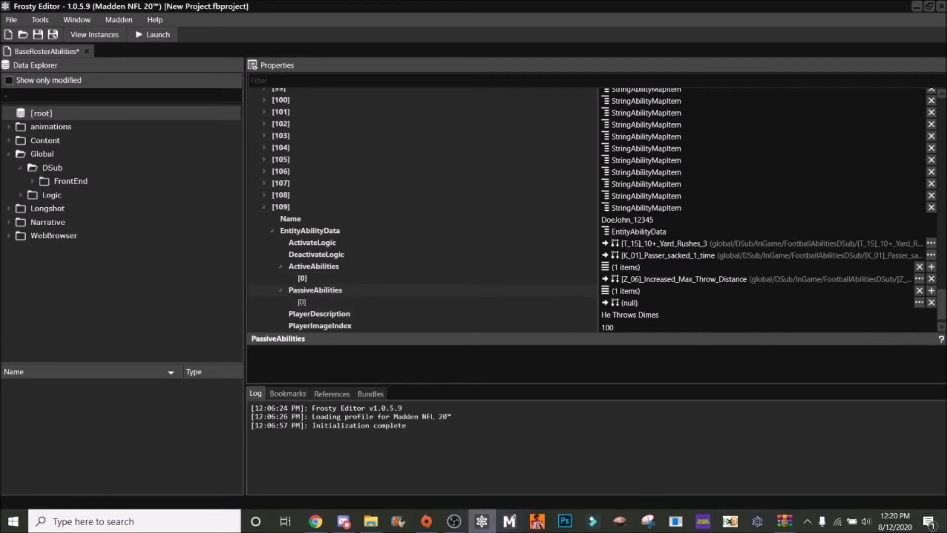
right_click(629, 303)
left_click(650, 316)
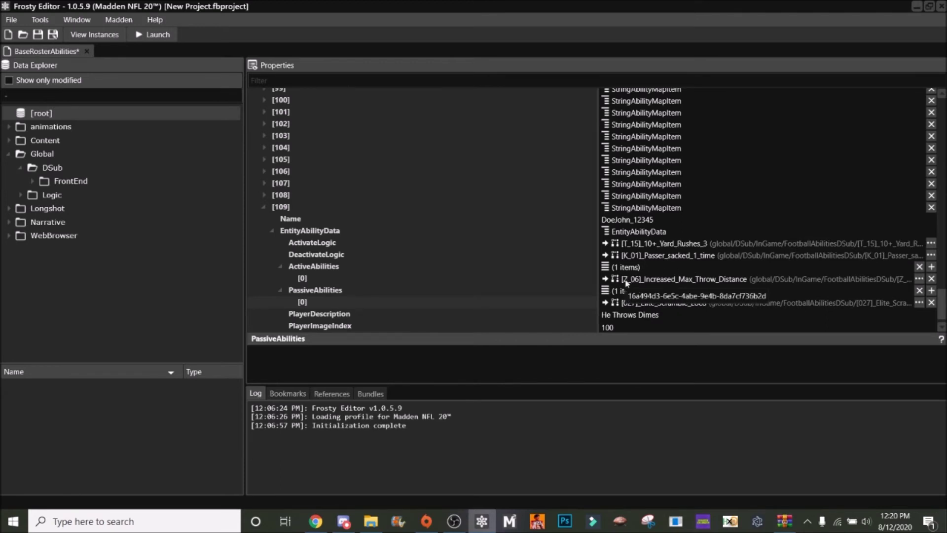
left_click(919, 278)
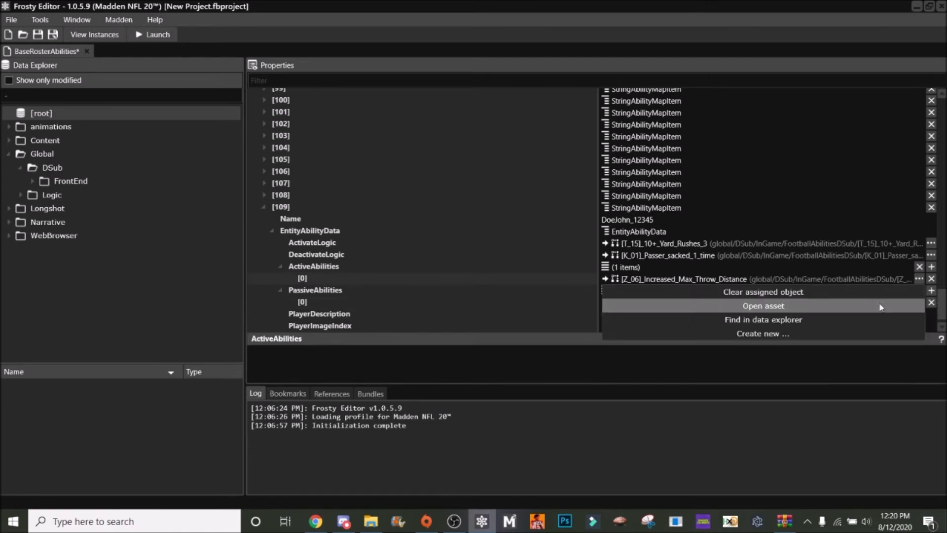
Open the [Z_06]_Increased_Max_Throw_Distance asset and change object [0]'s description yardage from 15 to 30.
left_click(867, 304)
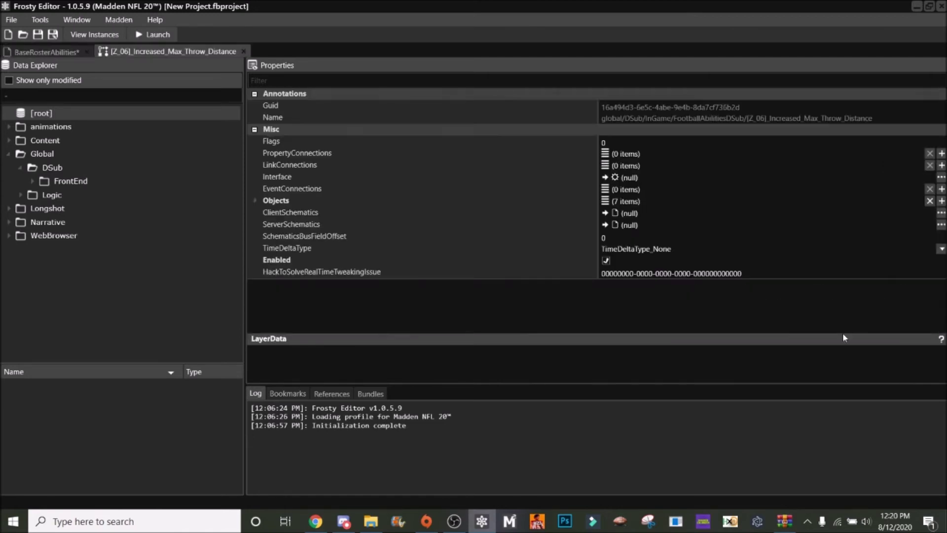
left_click(256, 200)
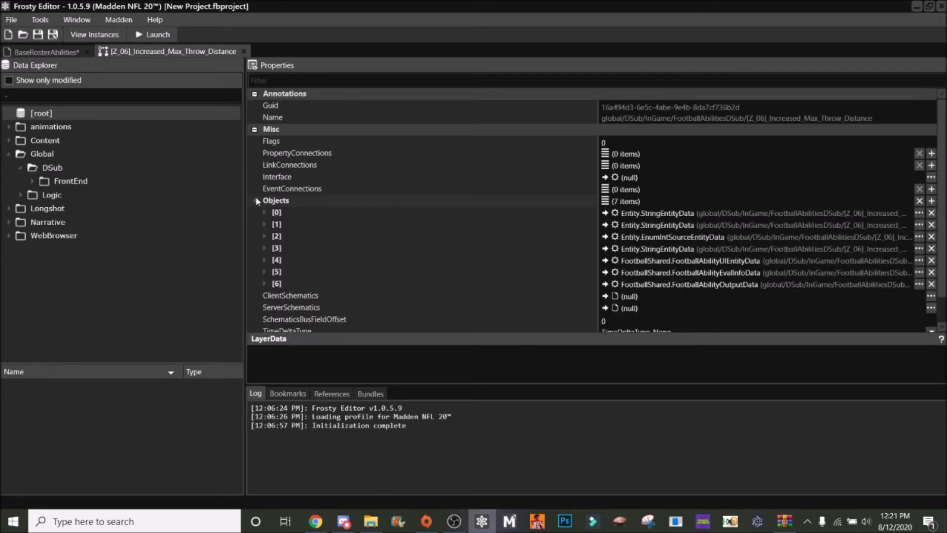
left_click(264, 212)
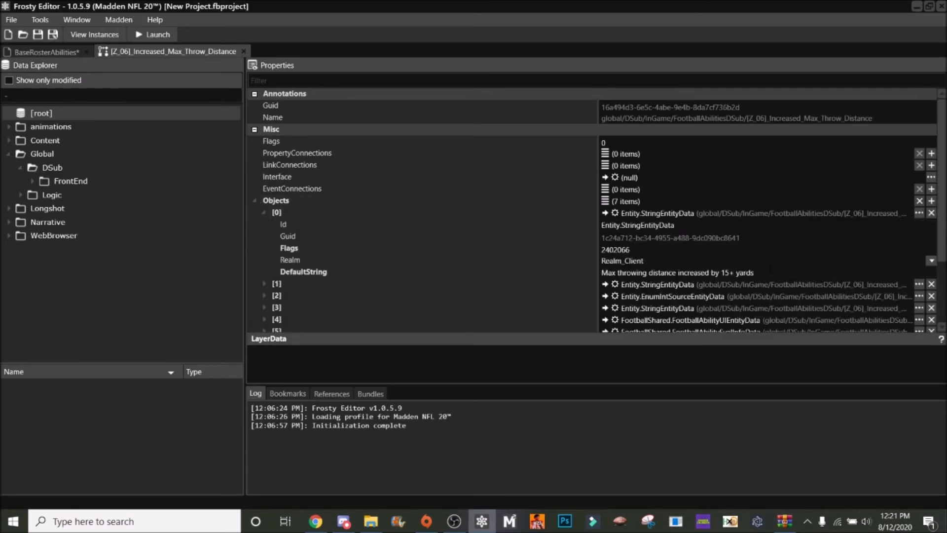
left_click(770, 271)
left_click_drag(731, 272, 722, 272)
type("30")
Change object [1]'s long description from 15+ to 30+ yards.
left_click(263, 212)
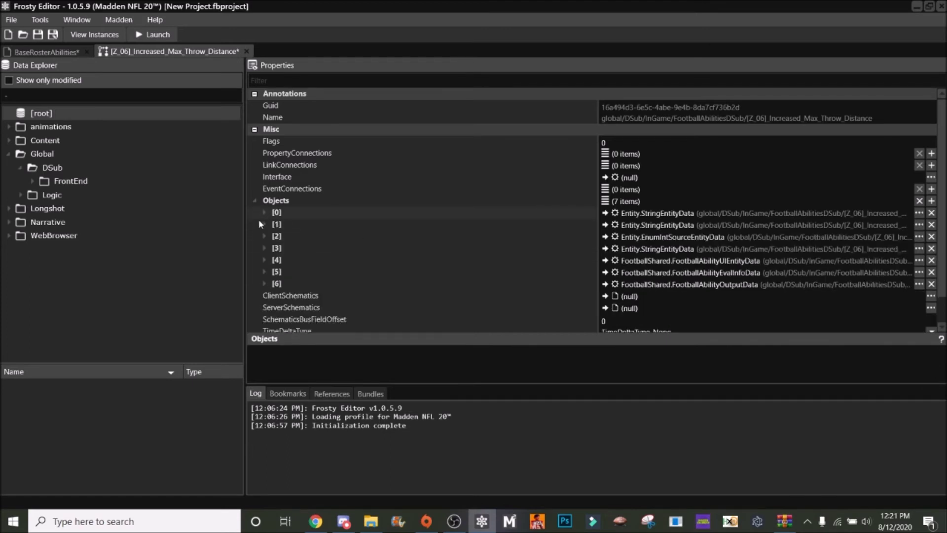
left_click(264, 225)
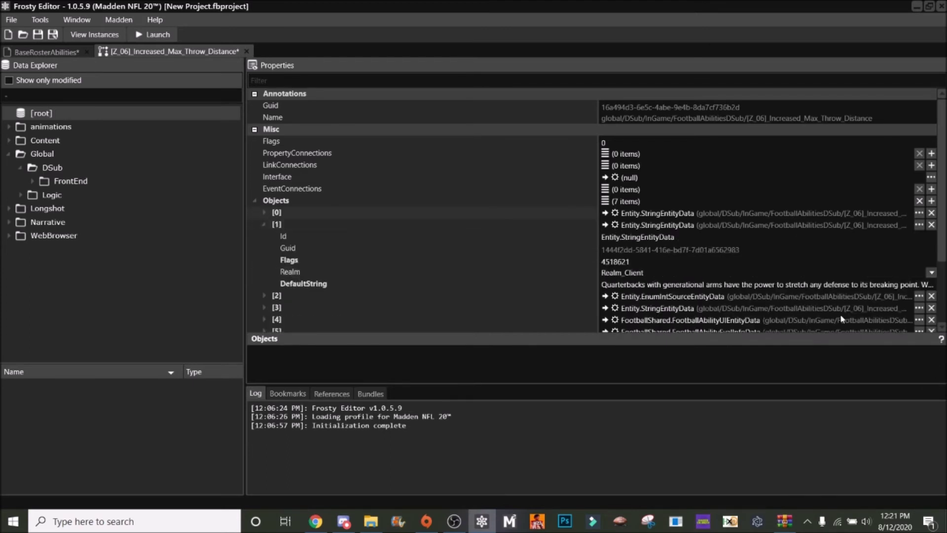
left_click(858, 285)
key("End")
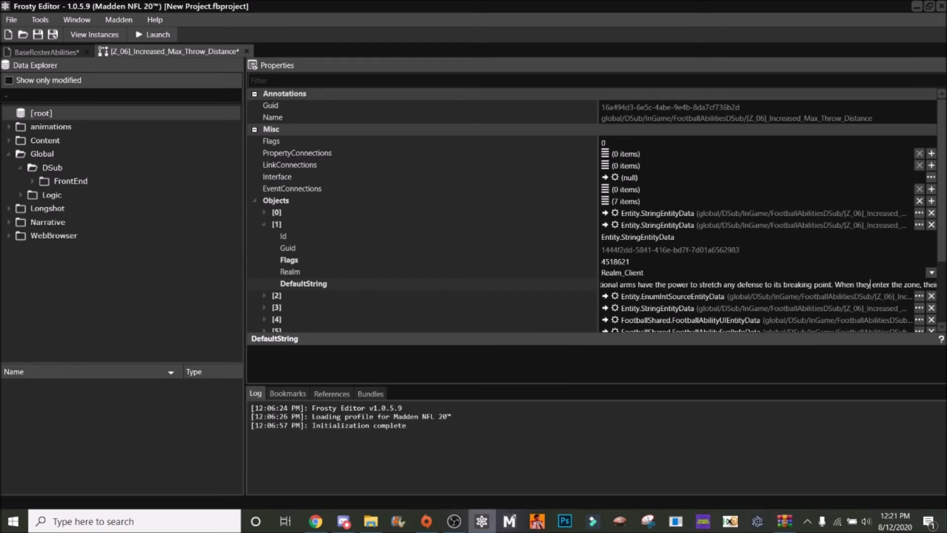
key("Right")
key("Right")
key("Right")
key("Right")
key("Right")
key("Right")
key("Right")
key("Right")
key("Right")
key("Right")
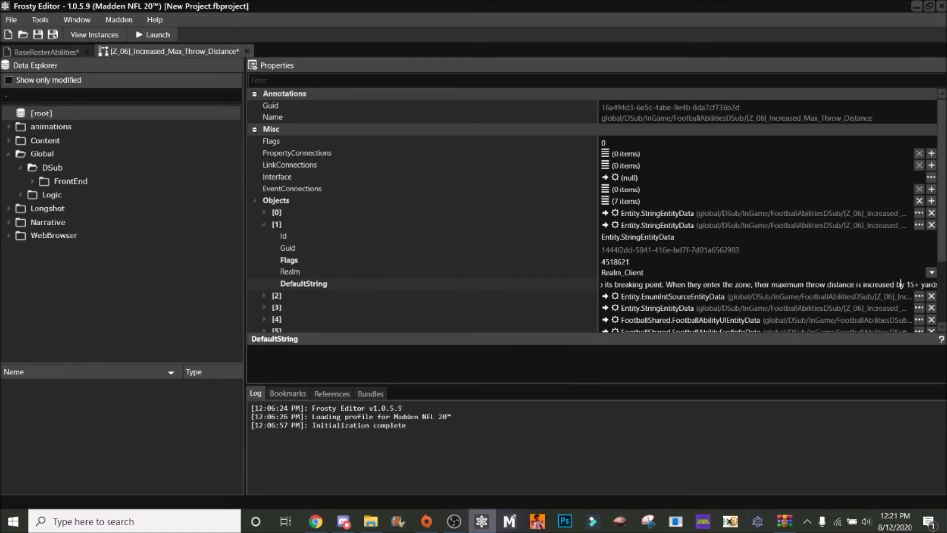
key("BackSpace")
key("BackSpace")
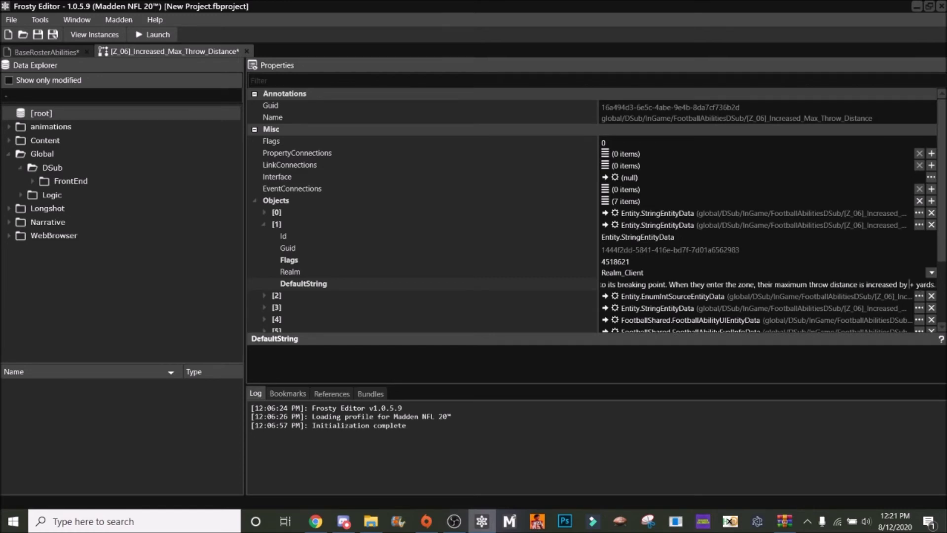
type("30")
left_click(264, 224)
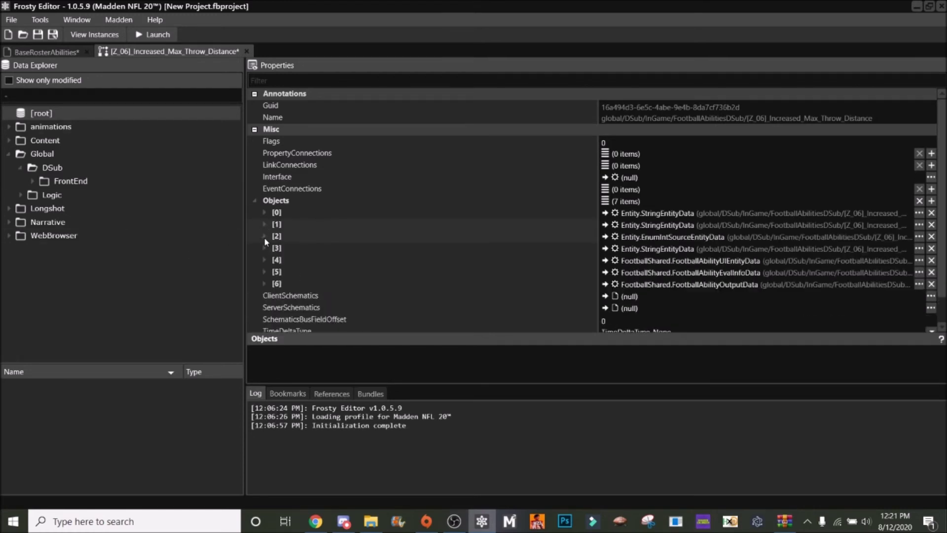
Replace object [3]'s 'Bazooka' label with 'Missile', correcting the misspelling.
left_click(264, 236)
left_click(265, 237)
left_click(265, 247)
double_click(615, 308)
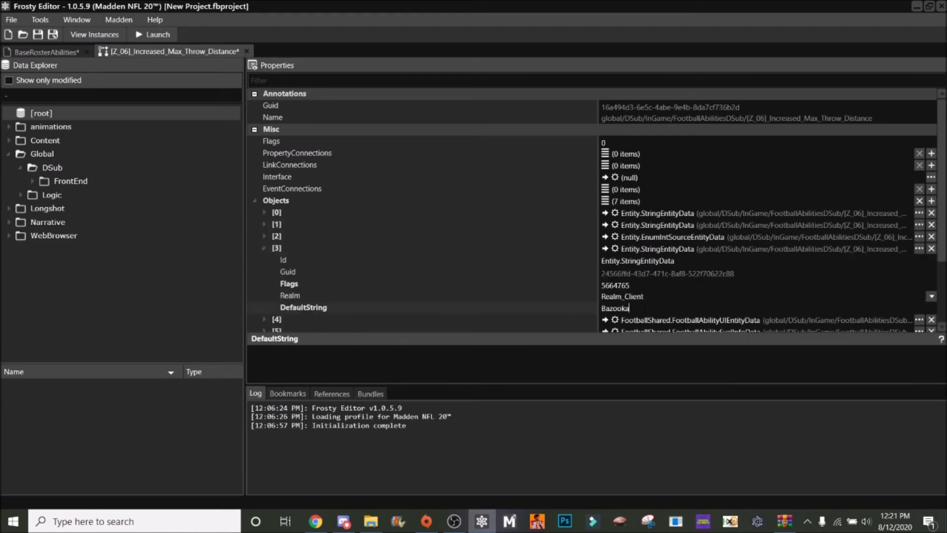
type("Missile")
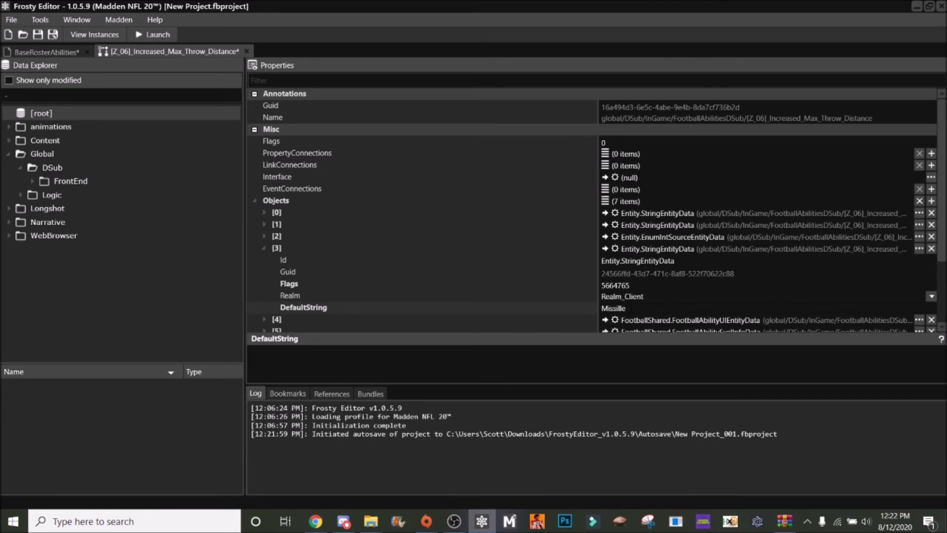
key("BackSpace")
key("BackSpace")
type("e")
left_click(264, 248)
Inspect objects [4]–[6] and their output items, noting RuntimeCategoryValue 30 and the 31 override.
left_click(263, 260)
scroll(355, 266, "down", 2)
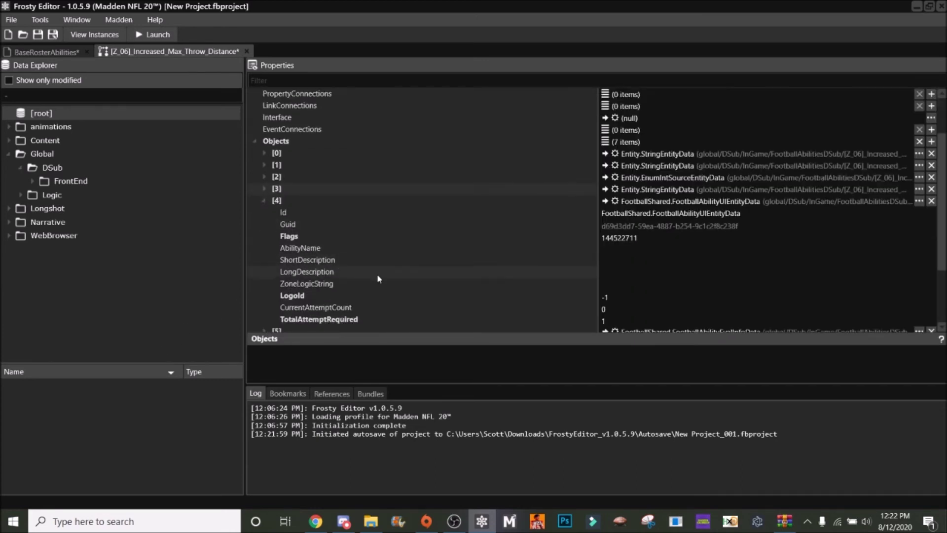
scroll(378, 274, "down", 3)
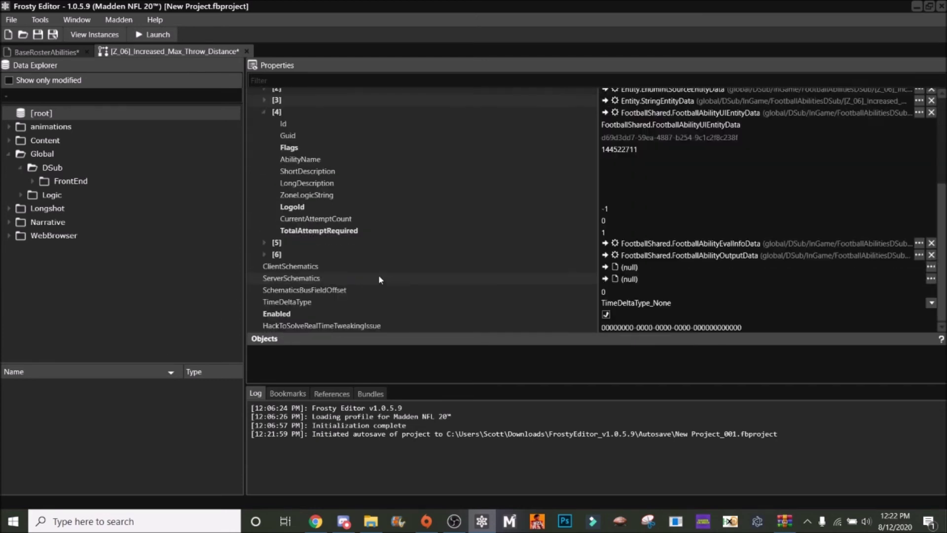
left_click(265, 242)
scroll(266, 241, "down", 1)
left_click(265, 254)
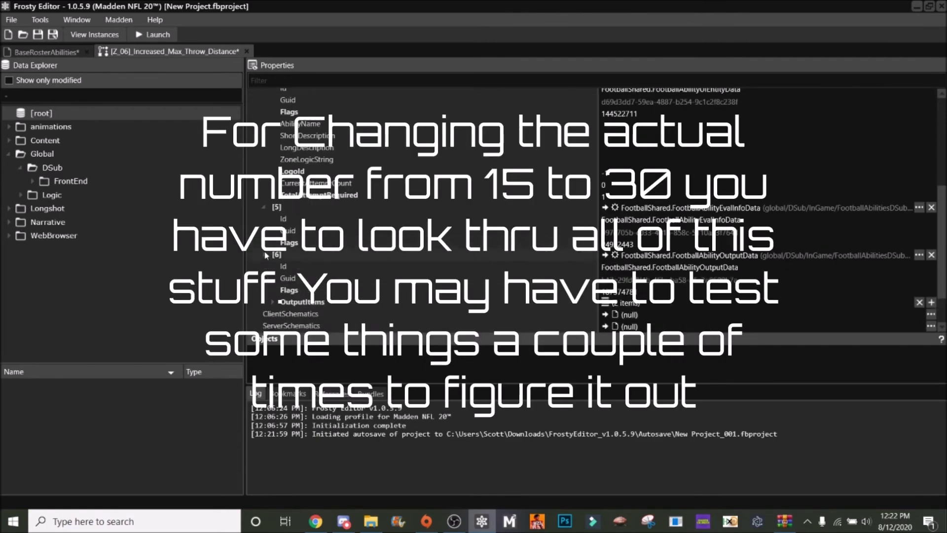
scroll(267, 255, "down", 3)
left_click(273, 260)
scroll(277, 265, "down", 1)
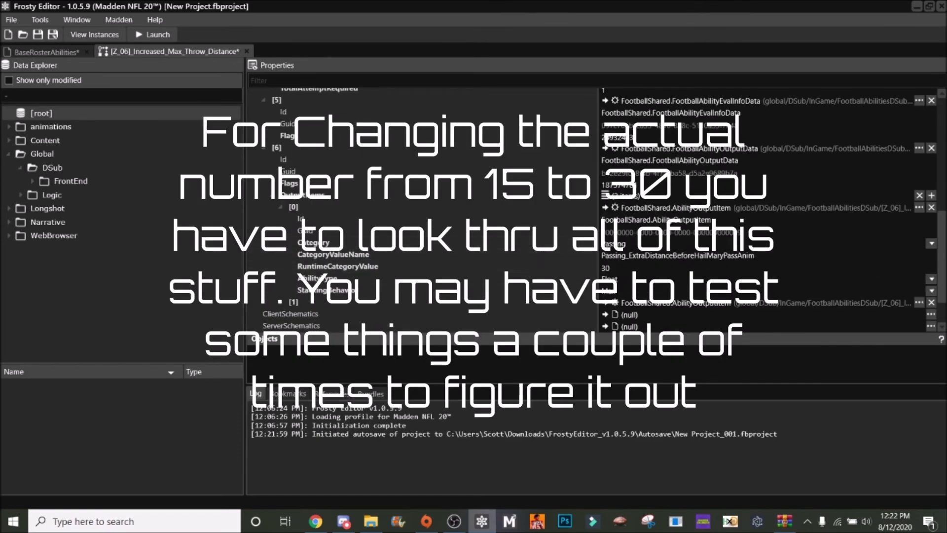
left_click(606, 268)
left_click(280, 207)
left_click(280, 218)
Recheck objects [3] and [2], then select the ActivateLogic ability reference.
scroll(269, 197, "up", 10)
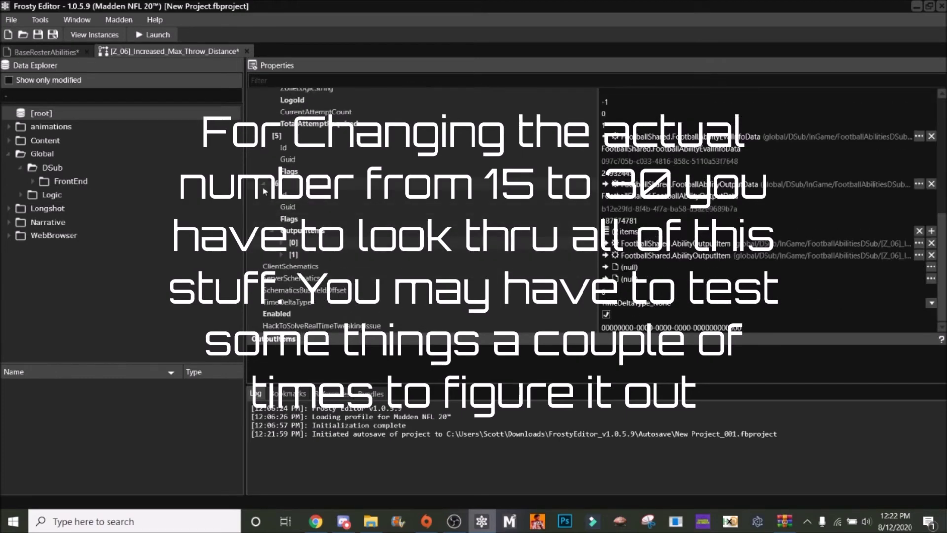
left_click(265, 212)
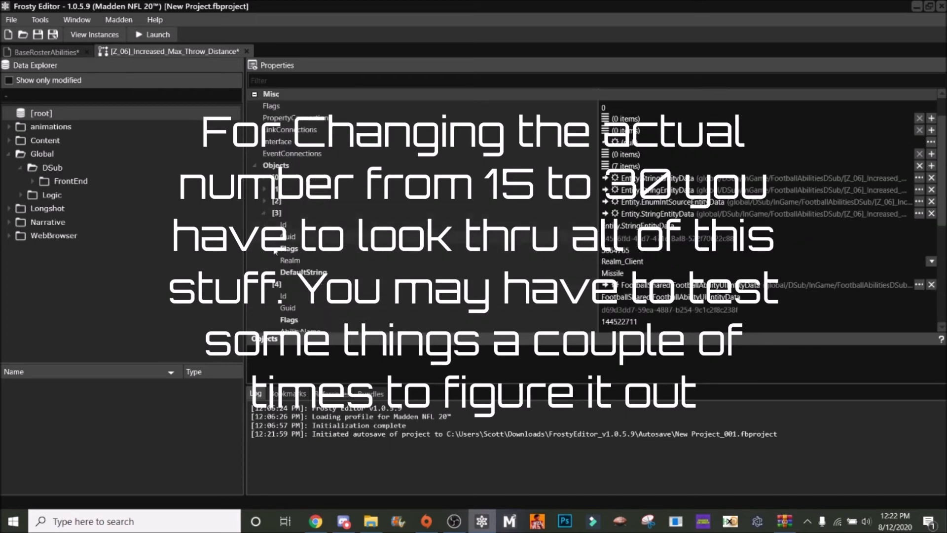
left_click(265, 200)
scroll(280, 267, "down", 1)
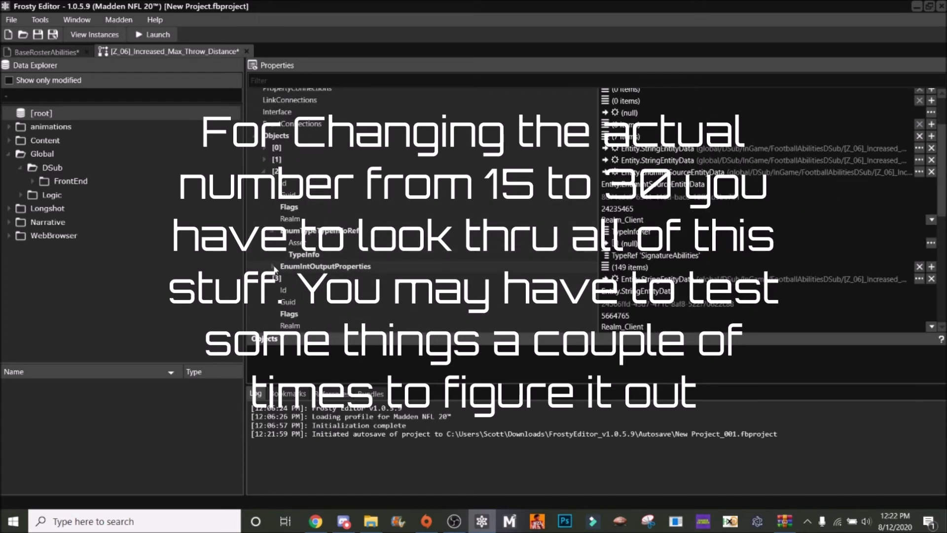
left_click(268, 168)
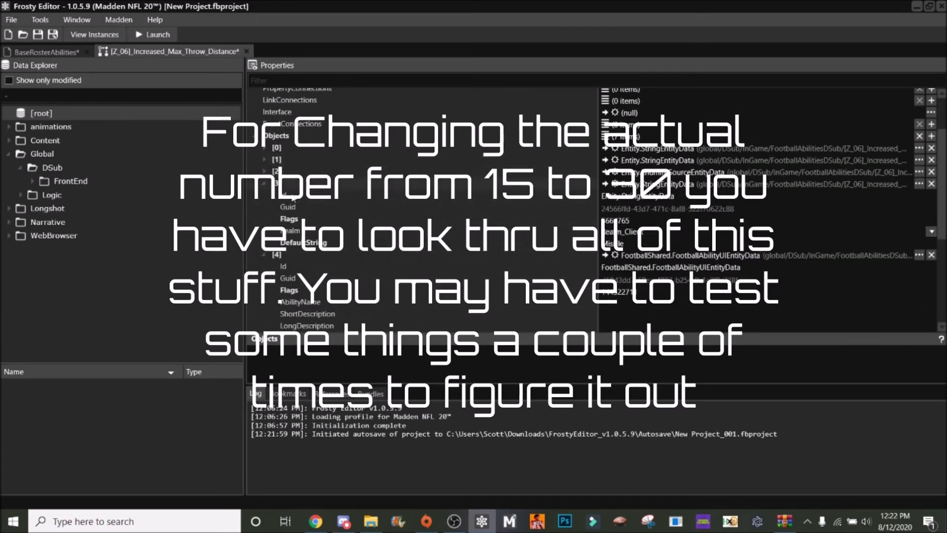
scroll(270, 197, "down", 5)
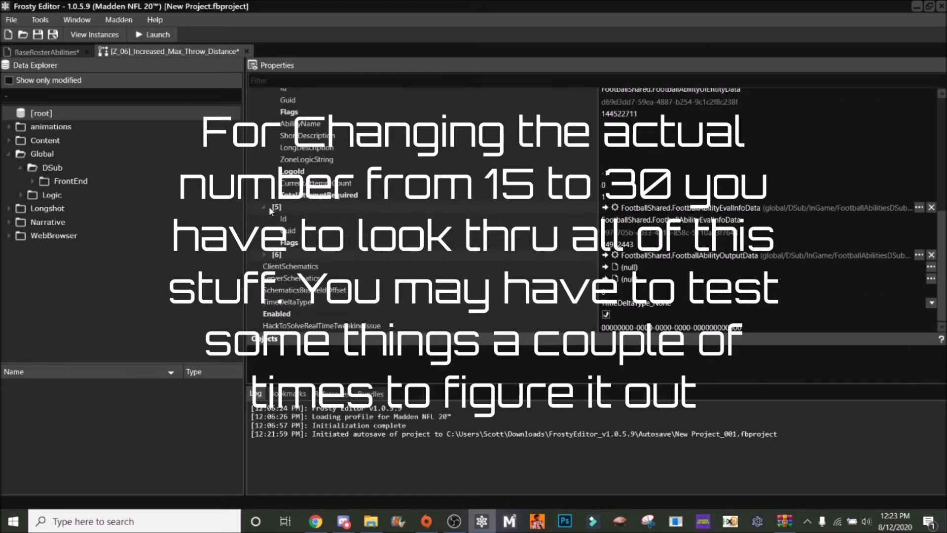
scroll(269, 206, "down", 3)
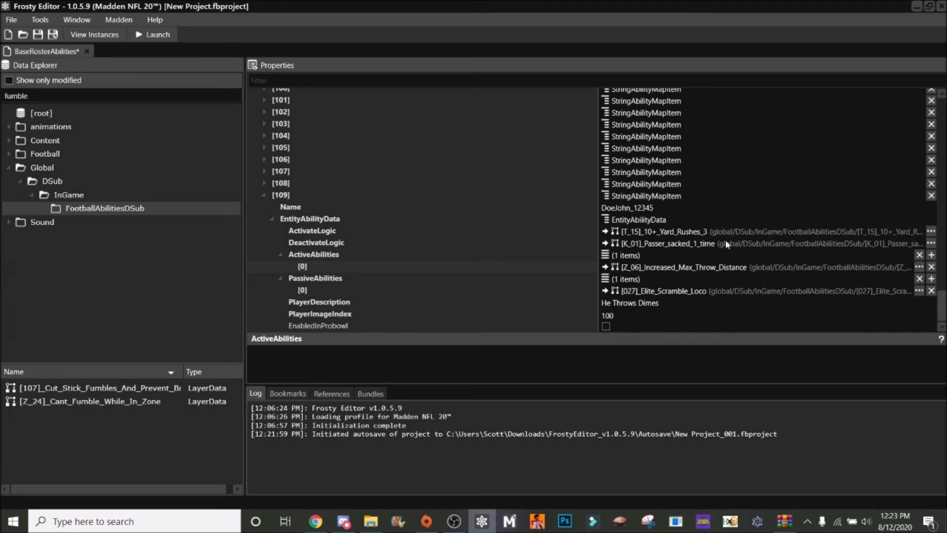
left_click(678, 233)
Open the [T_15]_10+_Yard_Rushes_3 logic asset and find object [3]'s DefaultValue of 3.
left_click(931, 231)
left_click(785, 258)
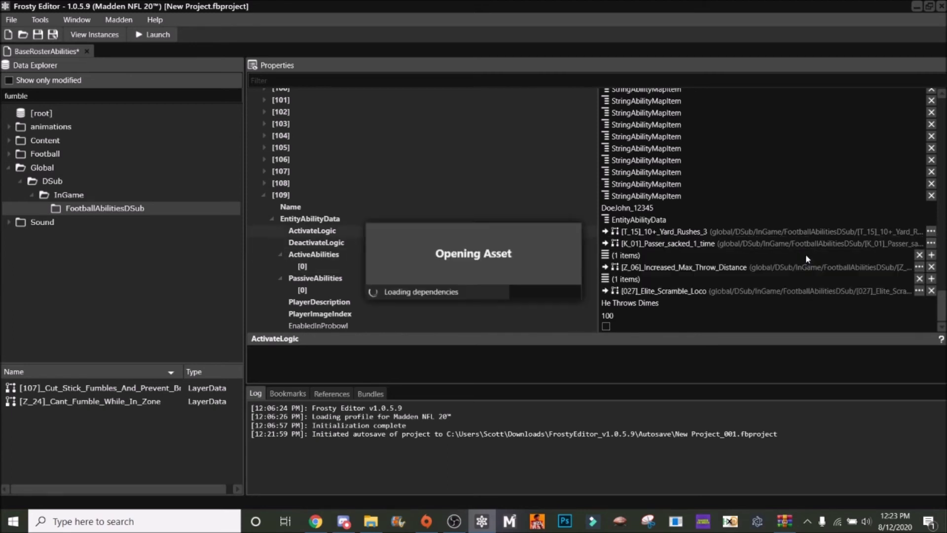
left_click(255, 201)
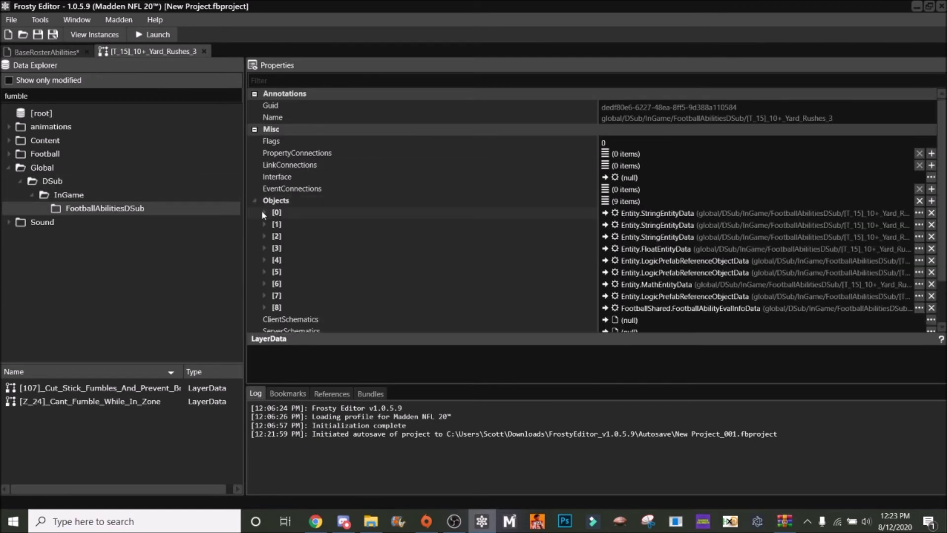
left_click(264, 212)
left_click(264, 213)
left_click(264, 225)
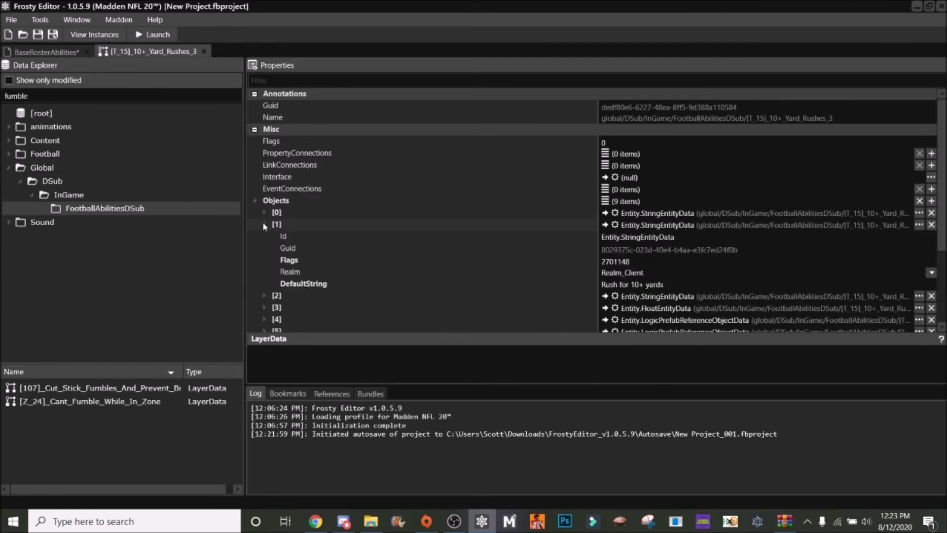
left_click(264, 224)
left_click(264, 249)
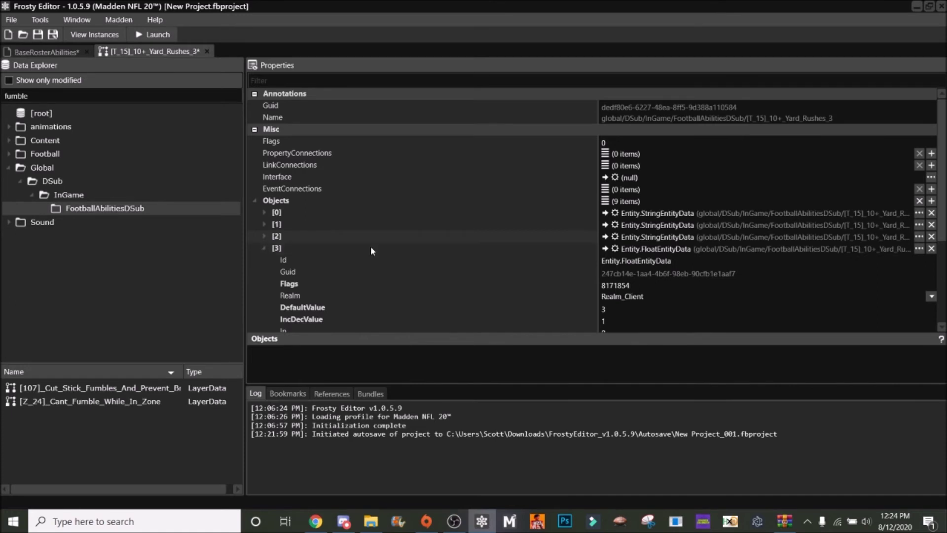
scroll(413, 281, "down", 2)
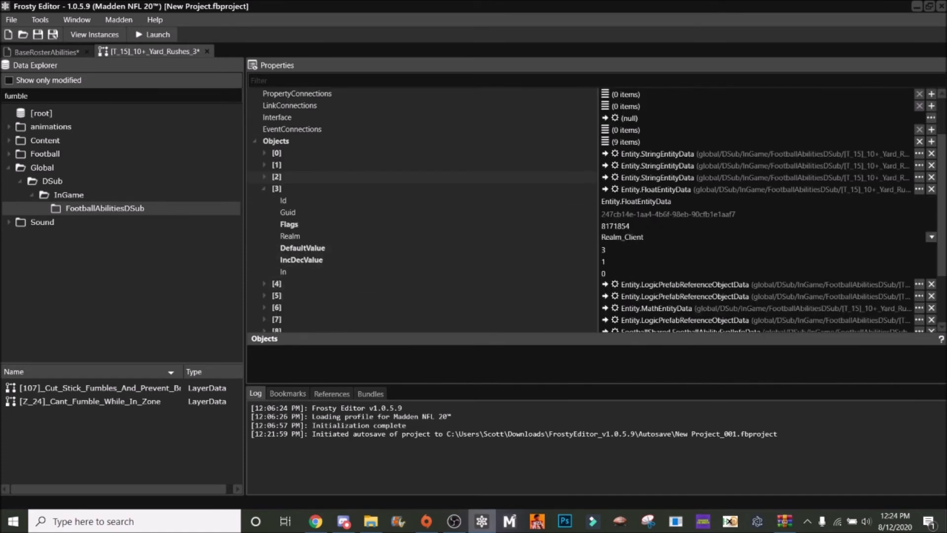
left_click(604, 250)
Set object [3]'s DefaultValue to 5 and close the 10+ Yard Rushes tab.
left_click(264, 189)
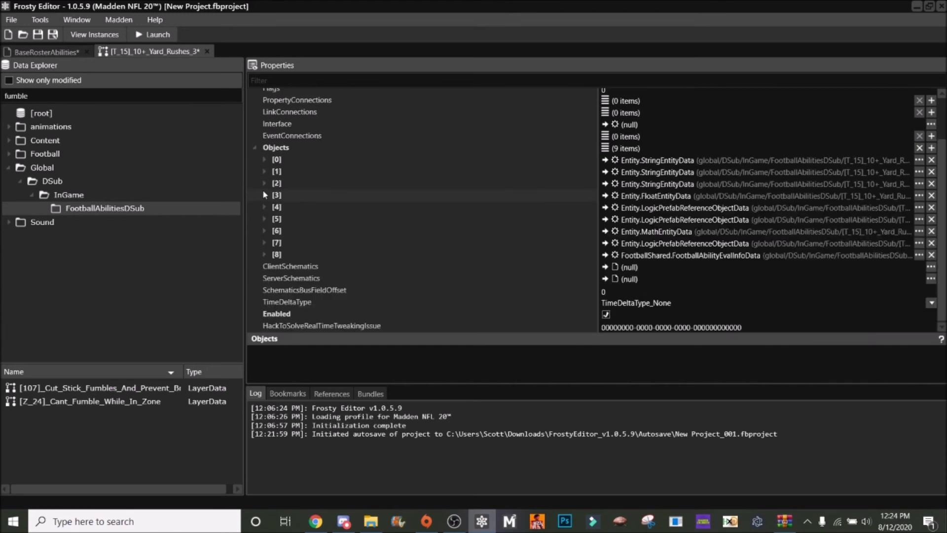
left_click(264, 220)
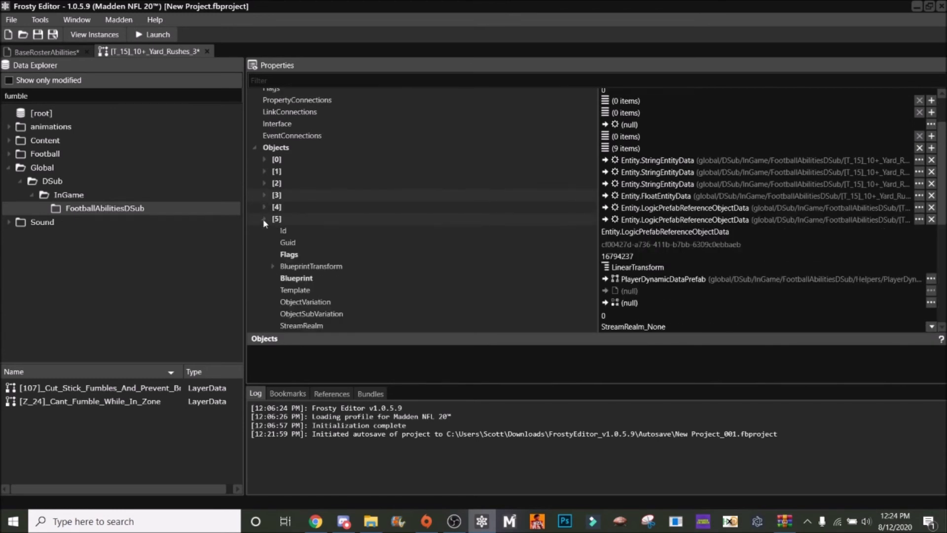
left_click(263, 218)
left_click(263, 208)
left_click(264, 208)
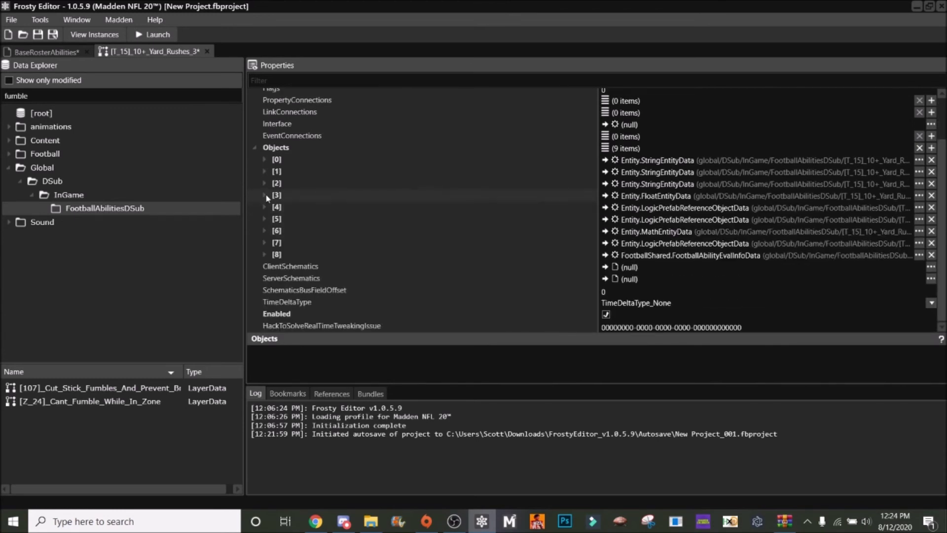
left_click(264, 195)
left_click(606, 256)
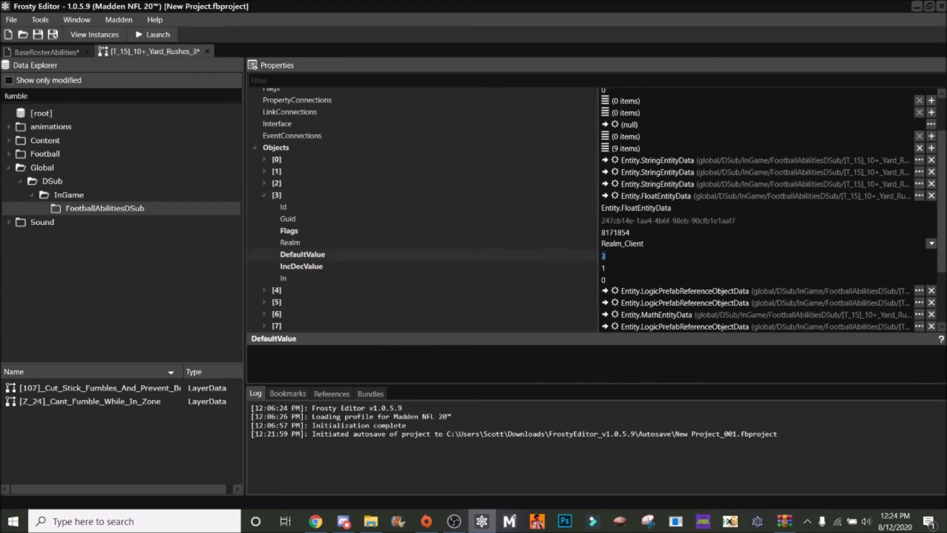
type("5")
left_click(264, 194)
left_click(264, 183)
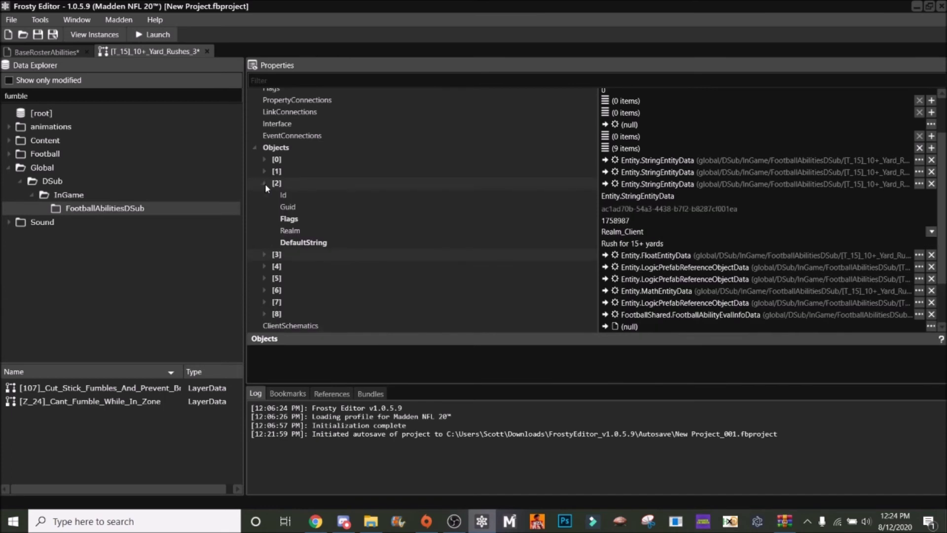
left_click(207, 51)
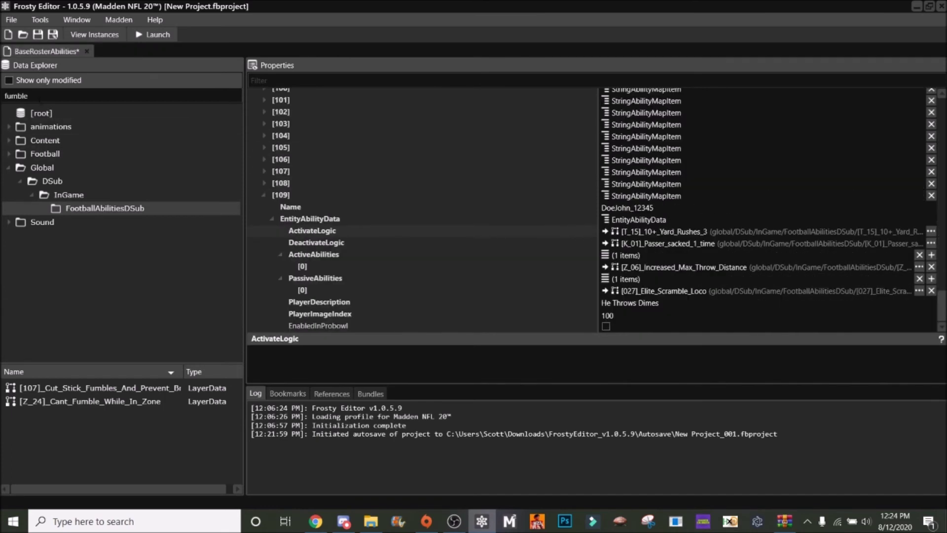
Check the PlayerImageIndex value of 100, then switch to the Legacy Explorer from the Madden menu.
left_click(607, 316)
left_click(39, 19)
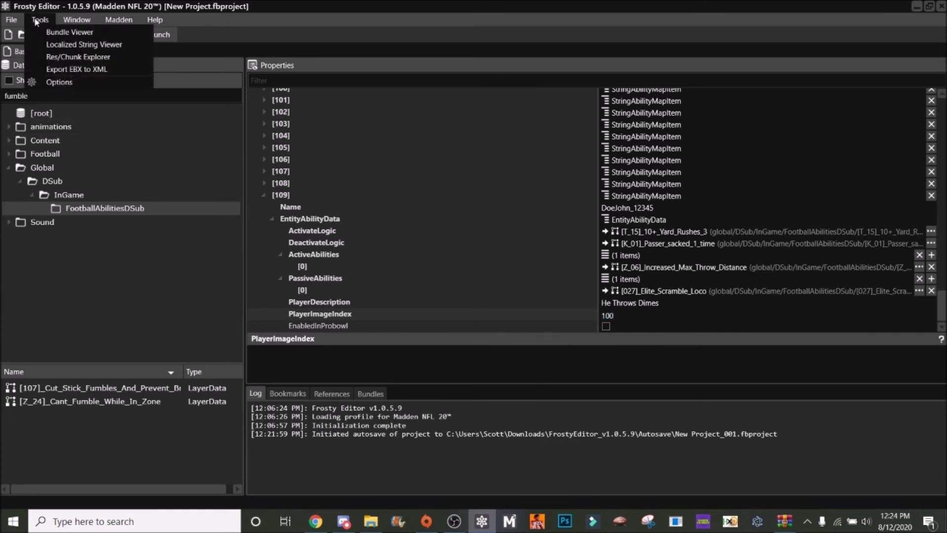
left_click(40, 19)
left_click(118, 20)
left_click(150, 32)
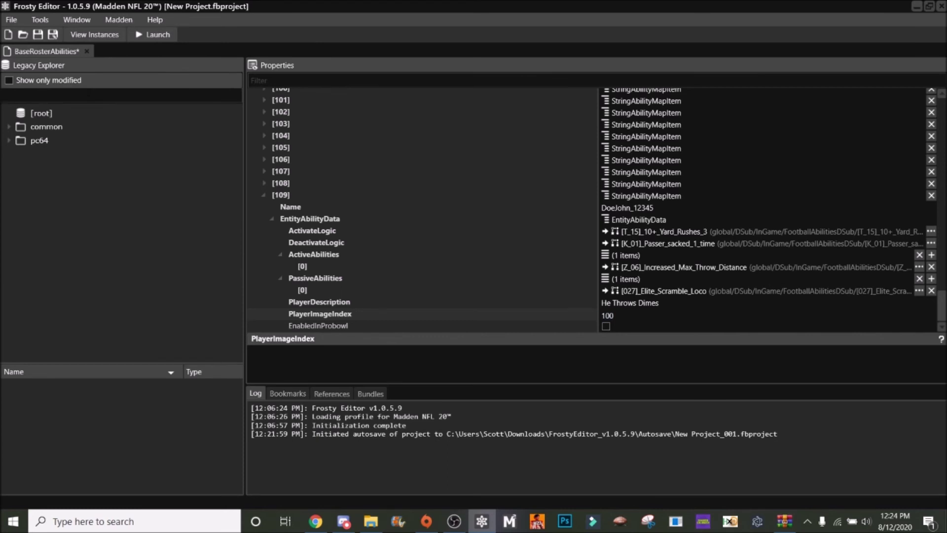
Expand common > ui > madden and list the assets in the swappables folder.
left_click(8, 127)
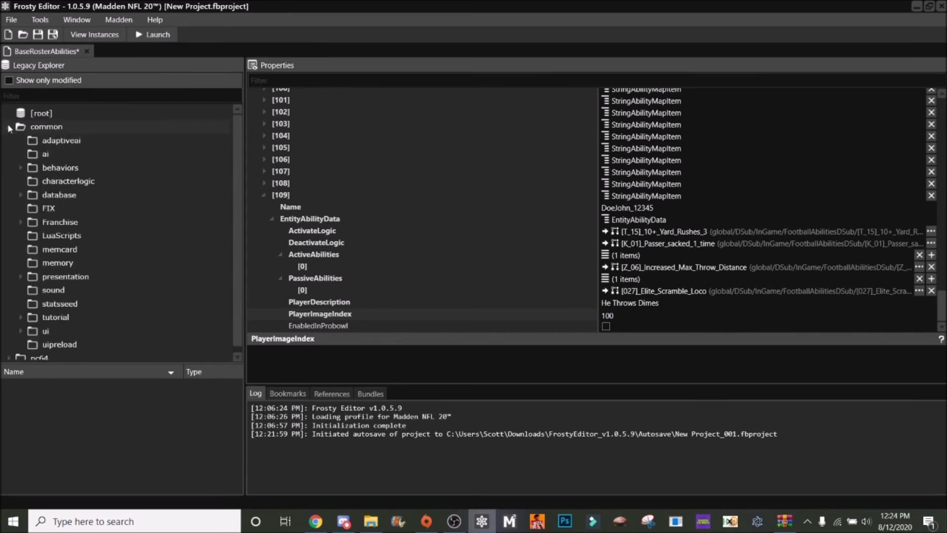
left_click(20, 331)
scroll(25, 282, "down", 4)
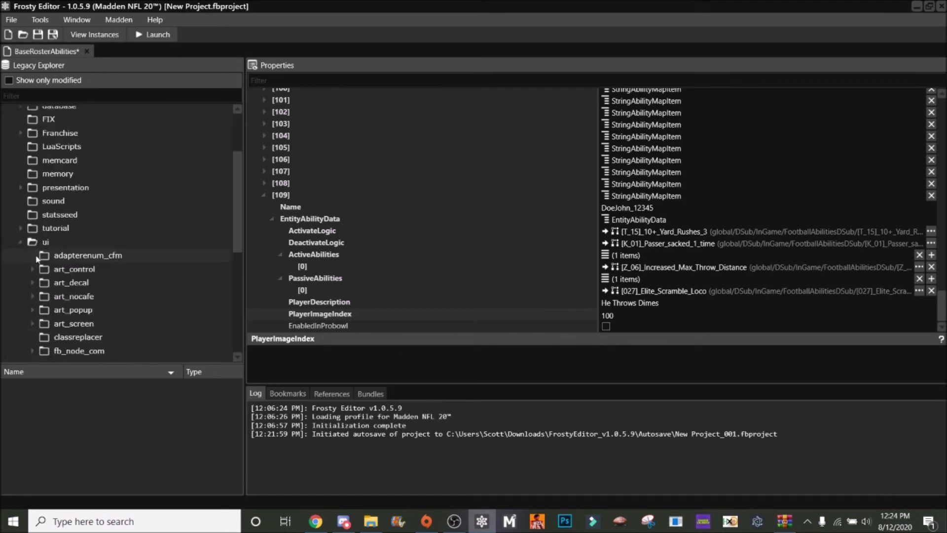
scroll(24, 306, "down", 1)
left_click(32, 316)
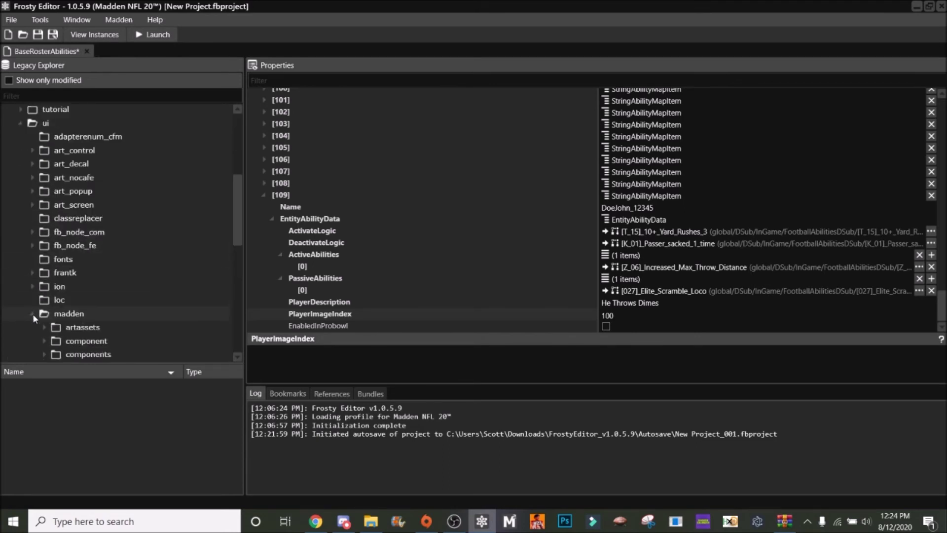
scroll(55, 309, "down", 3)
scroll(54, 316, "down", 2)
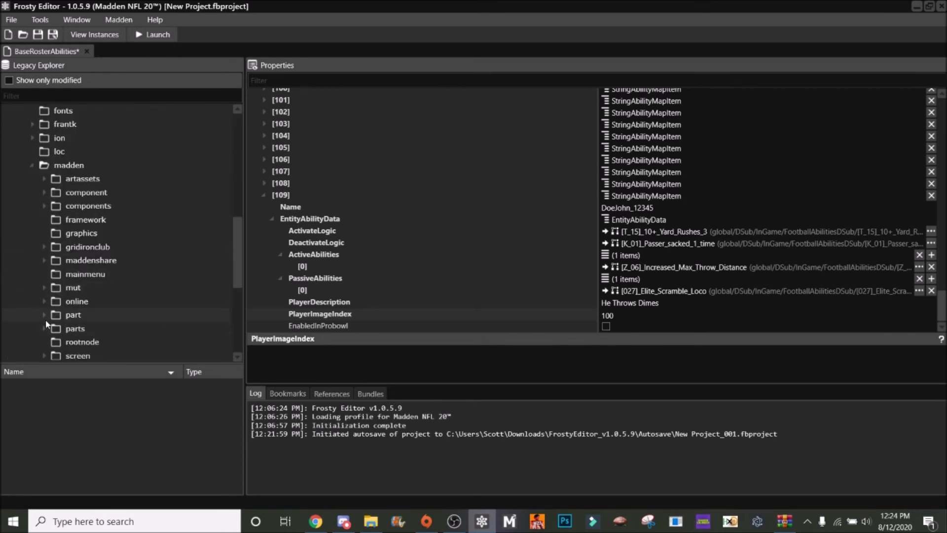
left_click(48, 352)
scroll(54, 351, "down", 2)
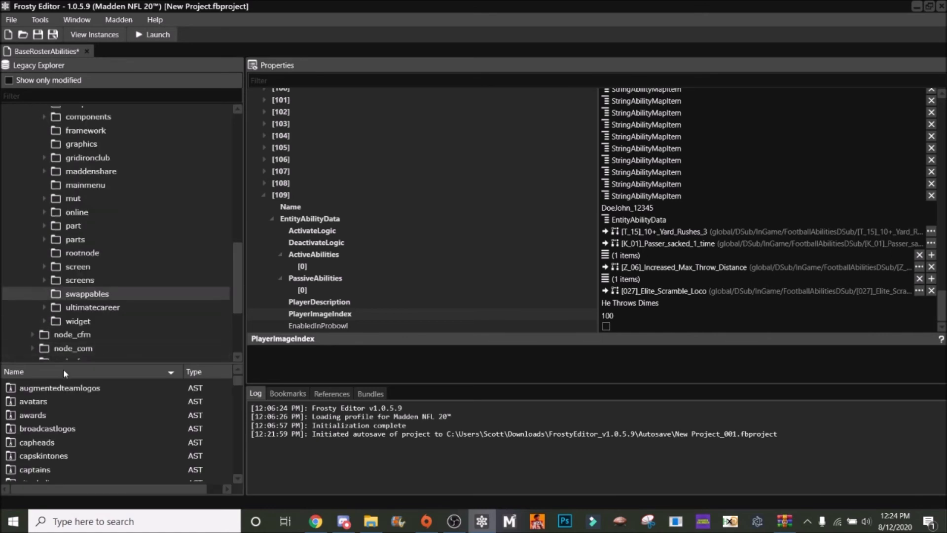
scroll(99, 404, "down", 4)
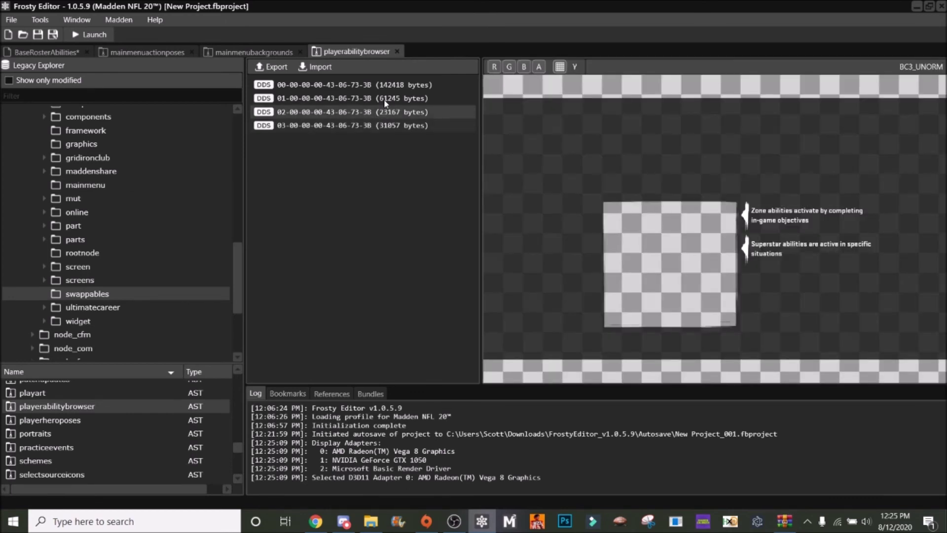
Preview the playerabilitybrowser textures, including the Game Changing Players image.
key("Down")
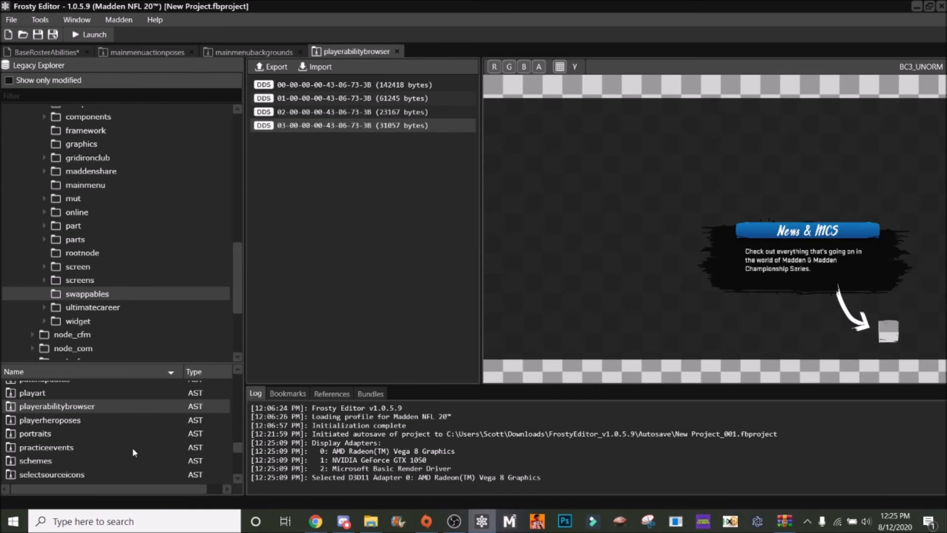
key("Up")
key("Up")
scroll(132, 448, "down", 1)
scroll(90, 429, "up", 1)
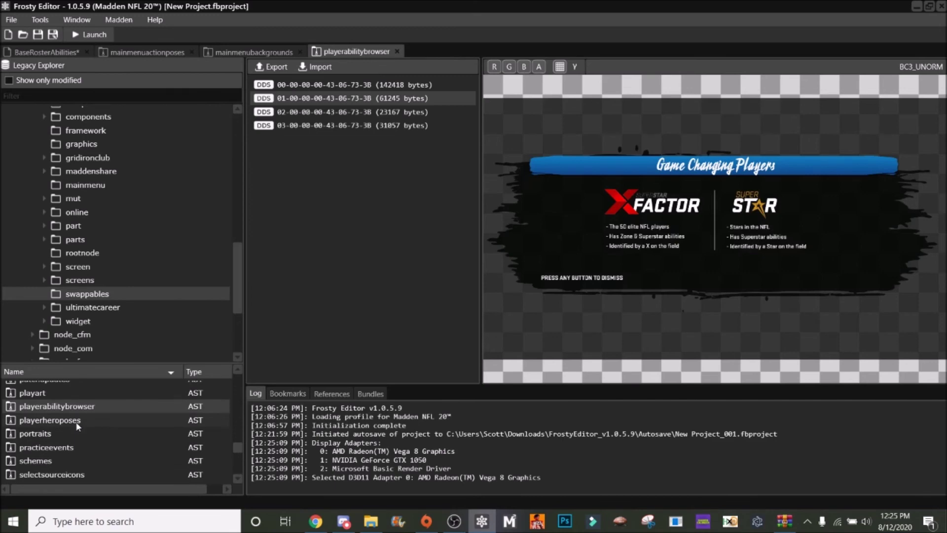
Open playerheroposes, preview its 8C-23 and 1D-1C pose textures, and filter the tree by 'icon'.
left_click(77, 423)
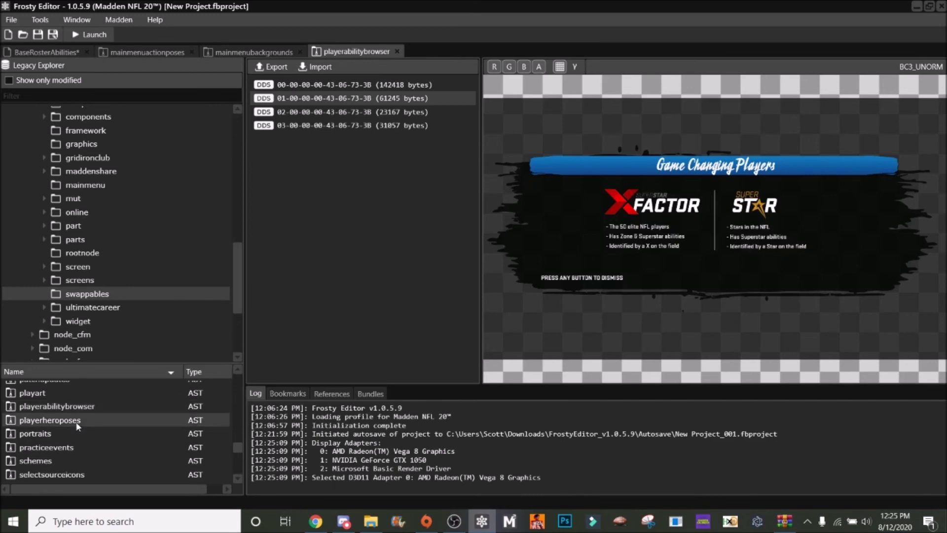
double_click(77, 420)
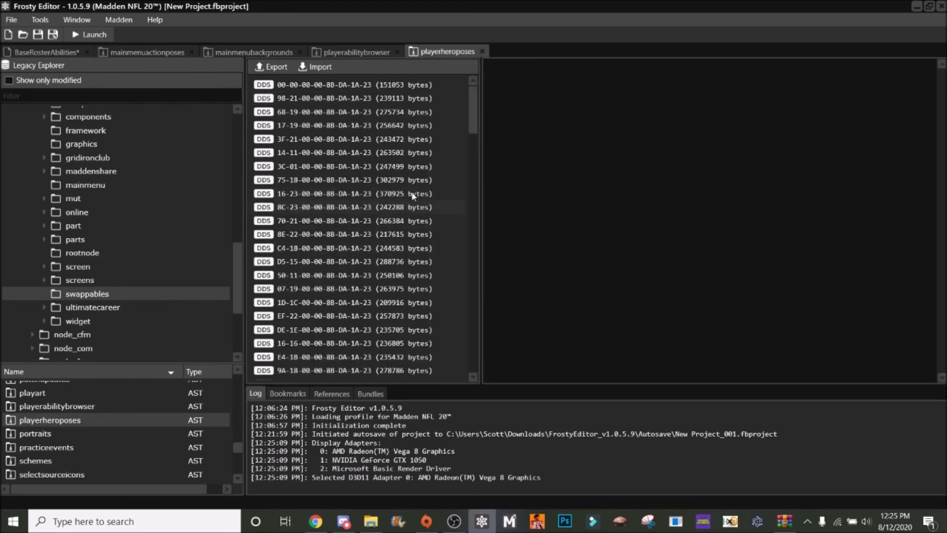
left_click(400, 224)
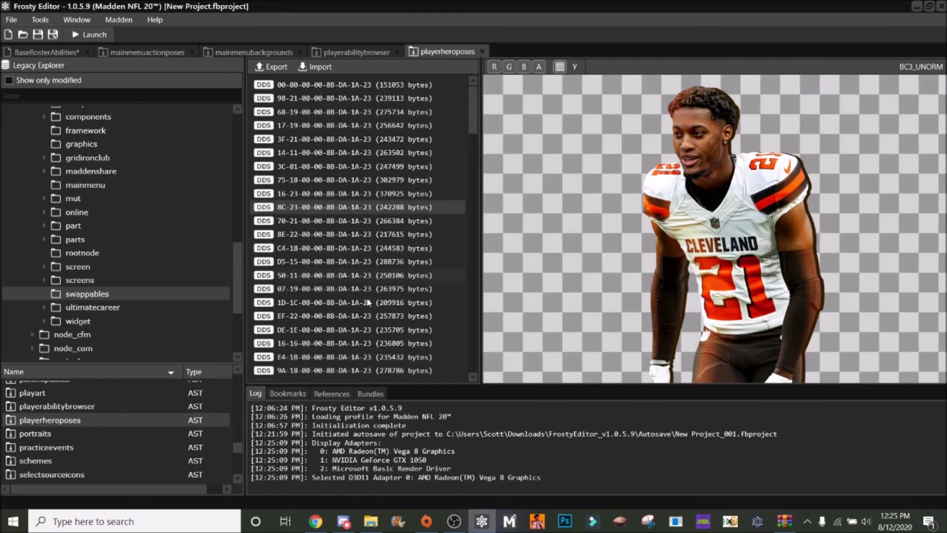
left_click(355, 303)
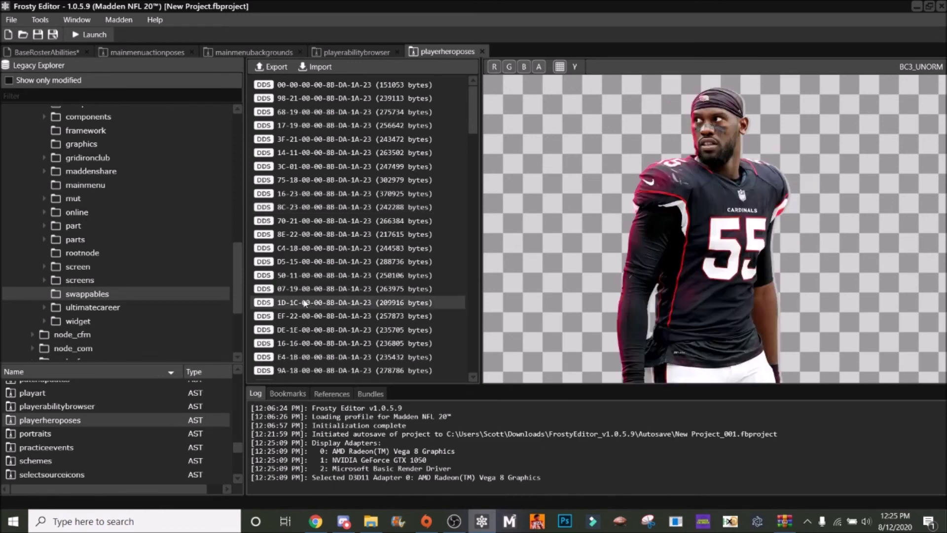
scroll(422, 208, "down", 10)
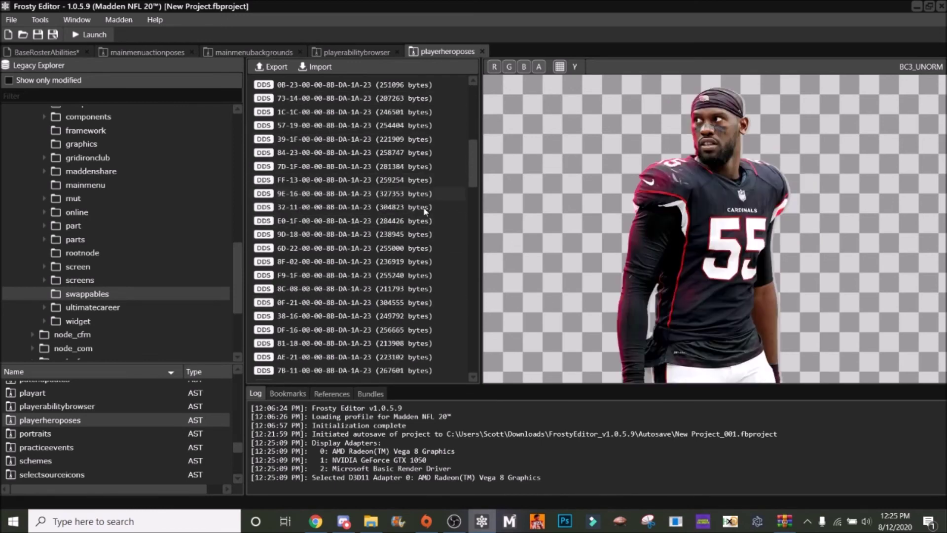
scroll(421, 208, "down", 10)
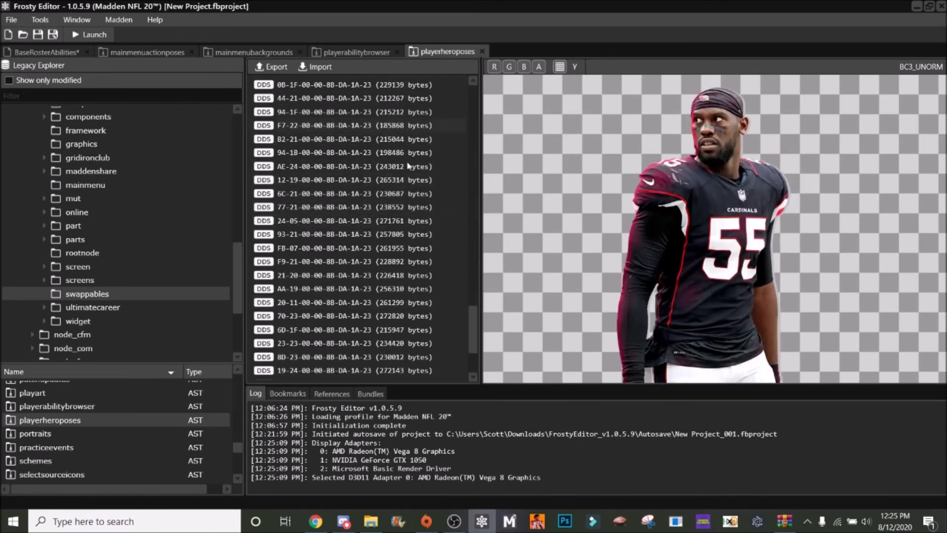
left_click(345, 125)
scroll(367, 291, "up", 2)
scroll(367, 291, "up", 12)
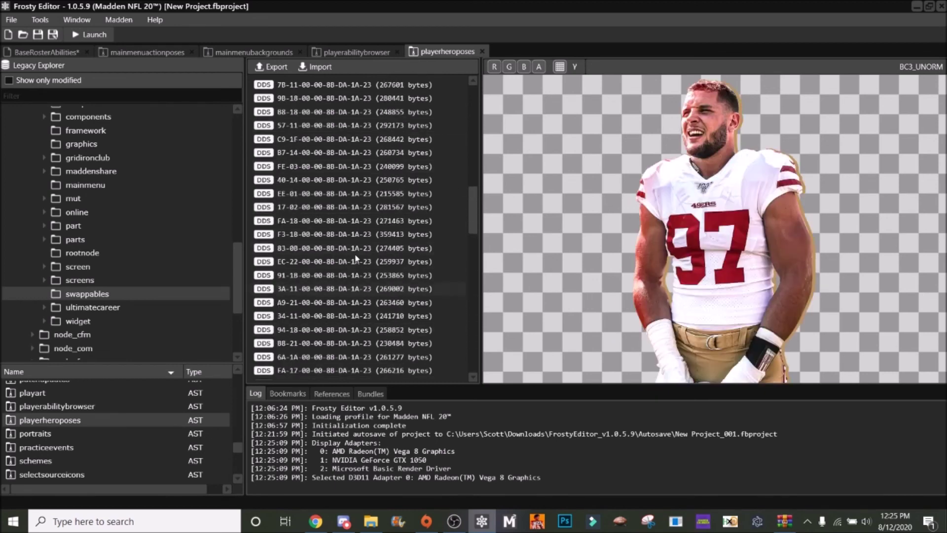
scroll(359, 251, "up", 10)
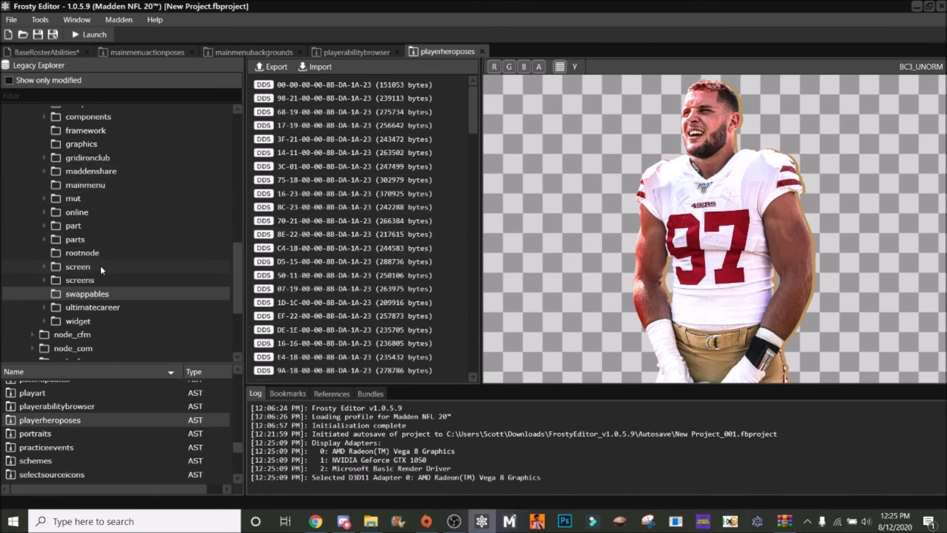
left_click(140, 95)
type("icons")
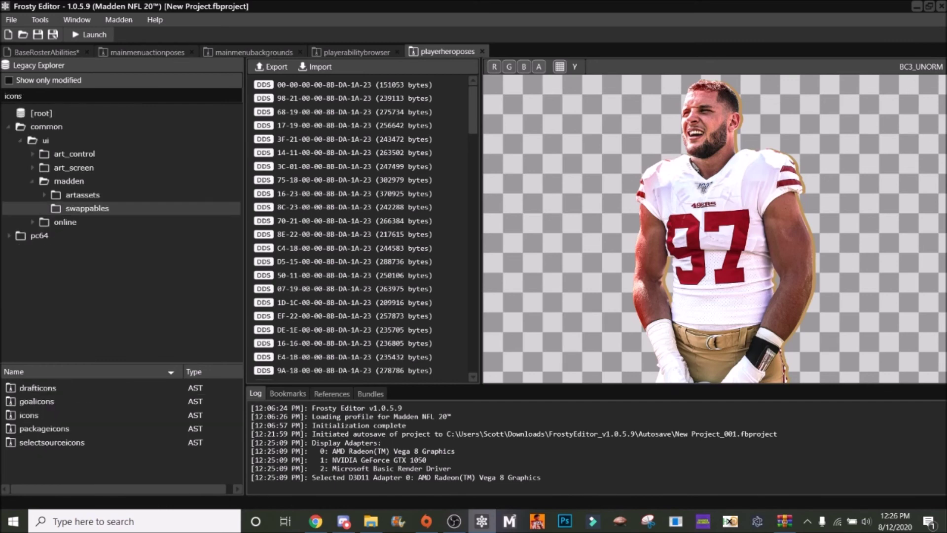
double_click(29, 414)
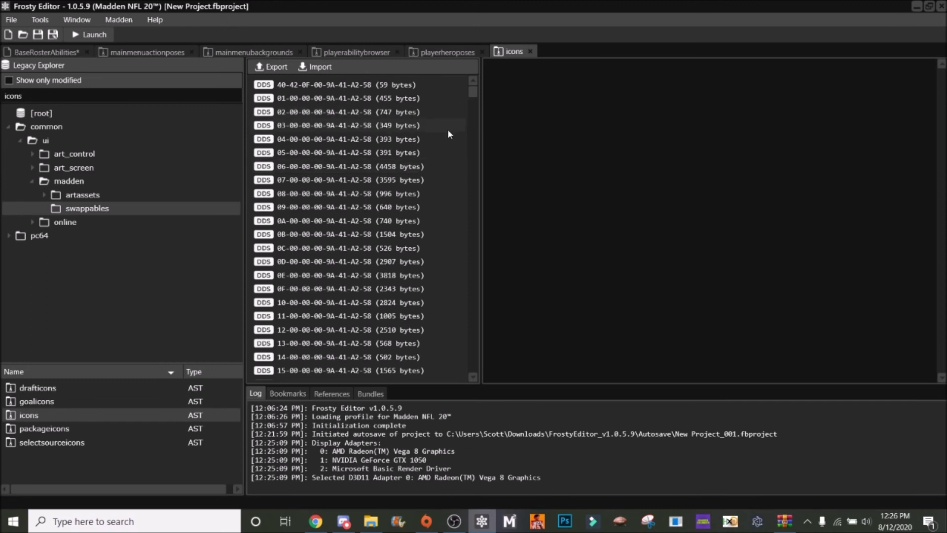
left_click_drag(473, 91, 508, 441)
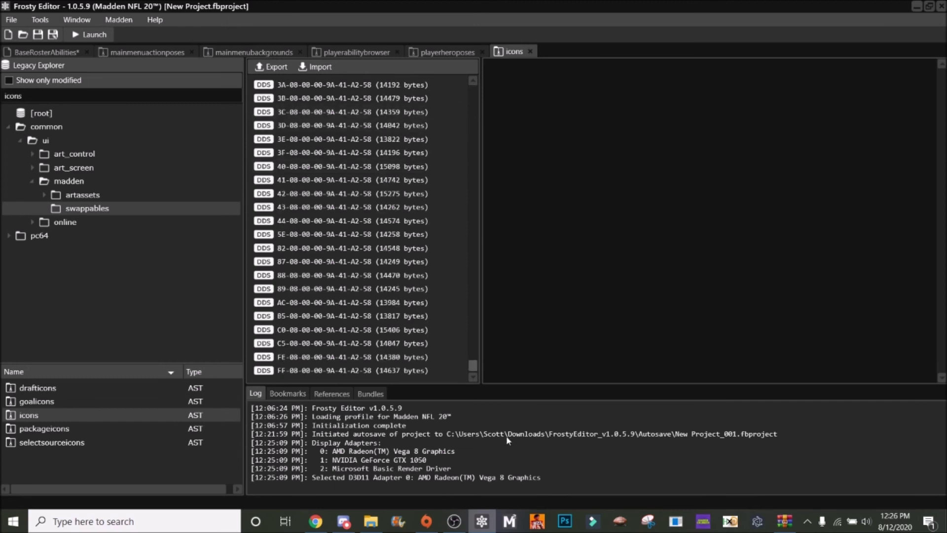
left_click(420, 345)
left_click(410, 316)
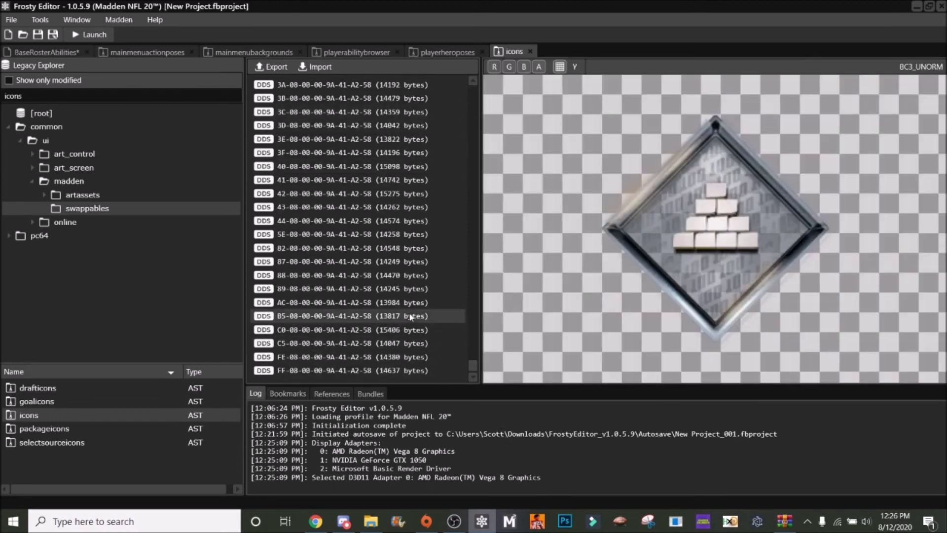
left_click(386, 248)
scroll(386, 237, "up", 10)
left_click(386, 206)
left_click(385, 193)
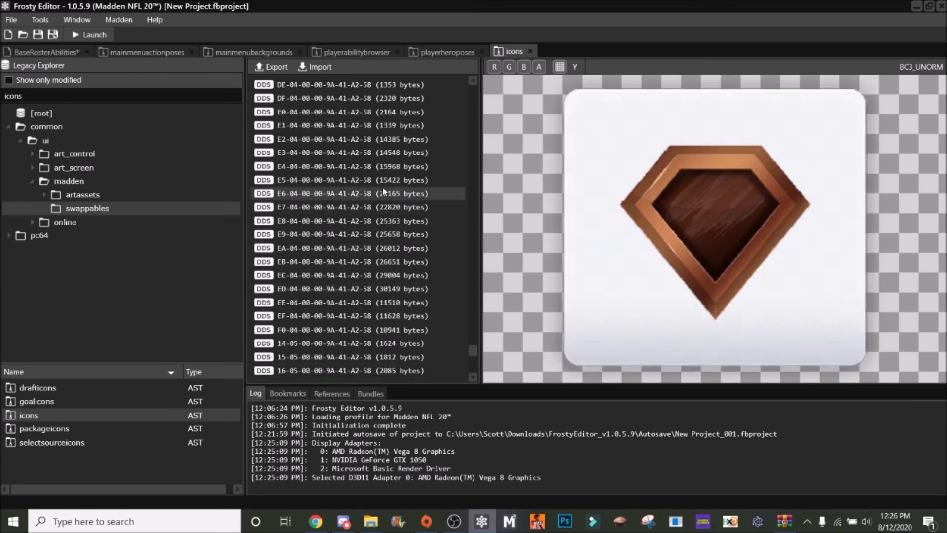
scroll(384, 193, "up", 4)
left_click(394, 179)
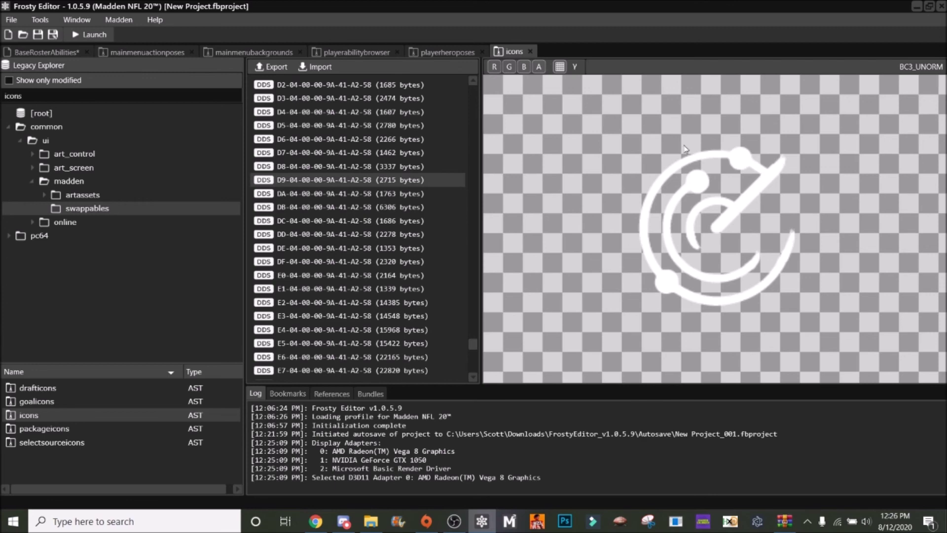
left_click(530, 51)
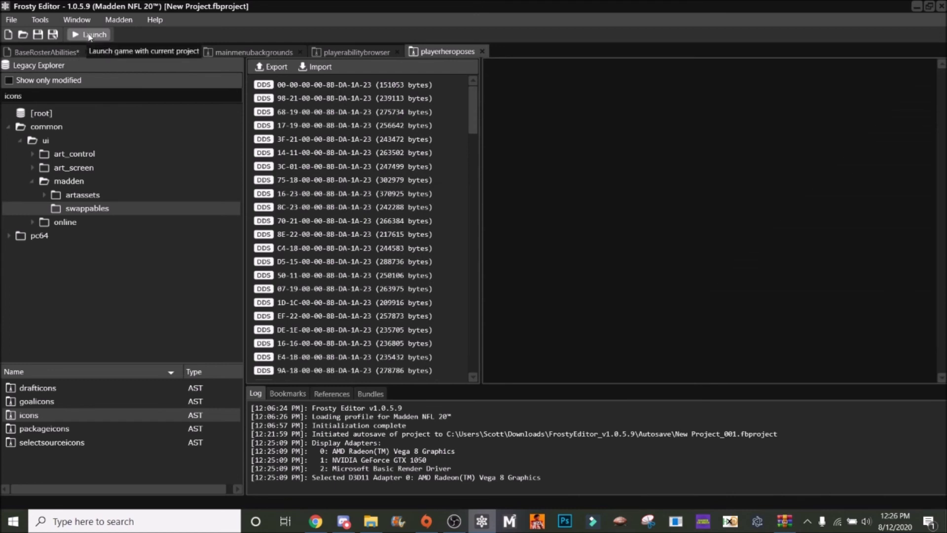
left_click(91, 35)
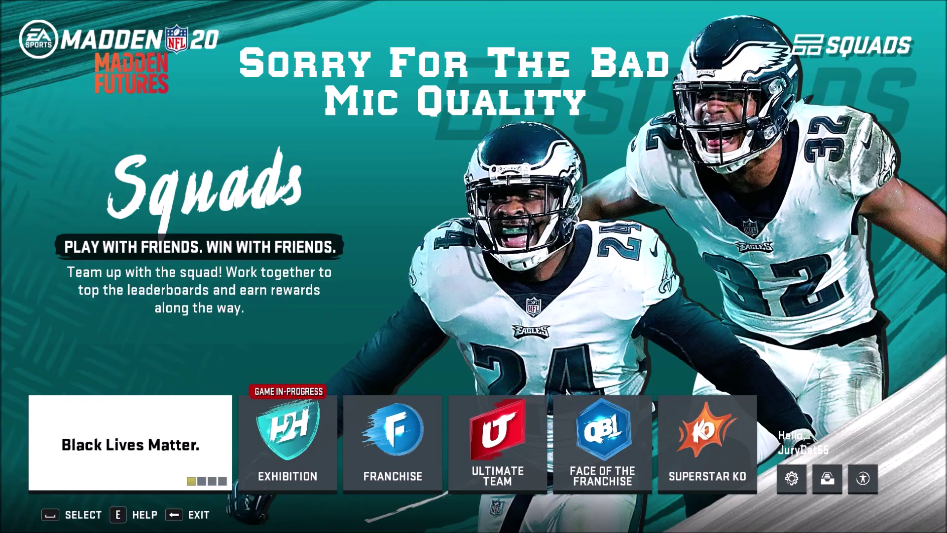
In Superstar X-Factors, filter to VIKINGS and open the custom quarterback's Missile details.
key("Right")
key("Right")
key("space")
key("space")
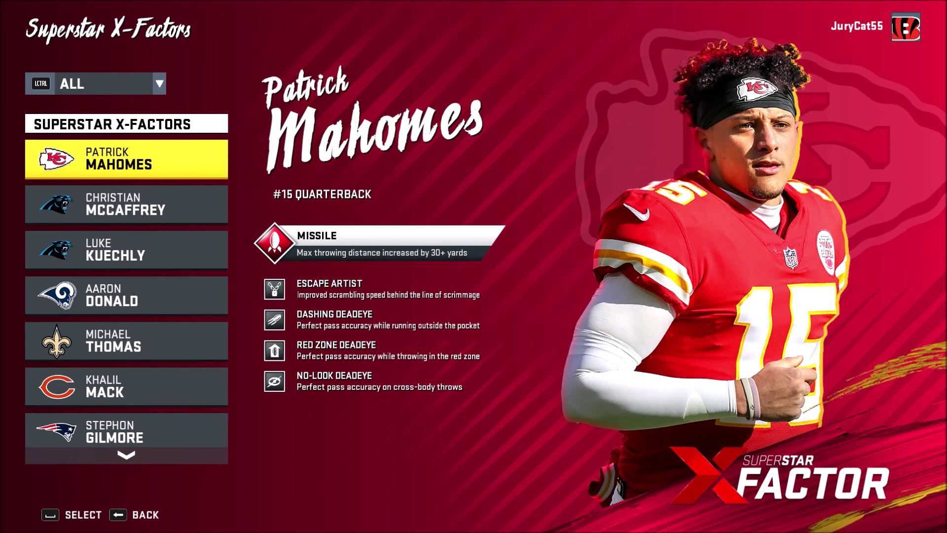
key("Down")
key("Down")
key("Down")
key("Down")
key("Down")
key("Down")
key("Down")
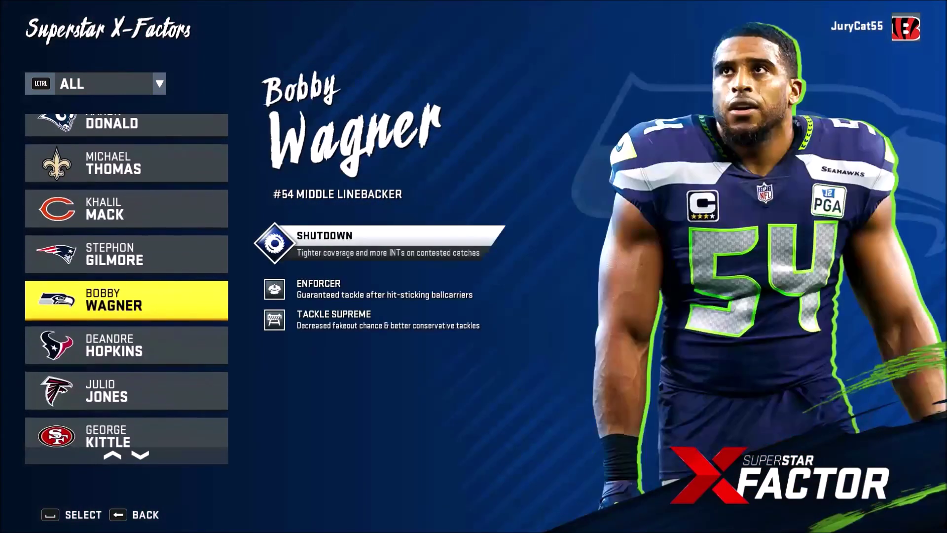
key("ctrl")
key("Up")
key("space")
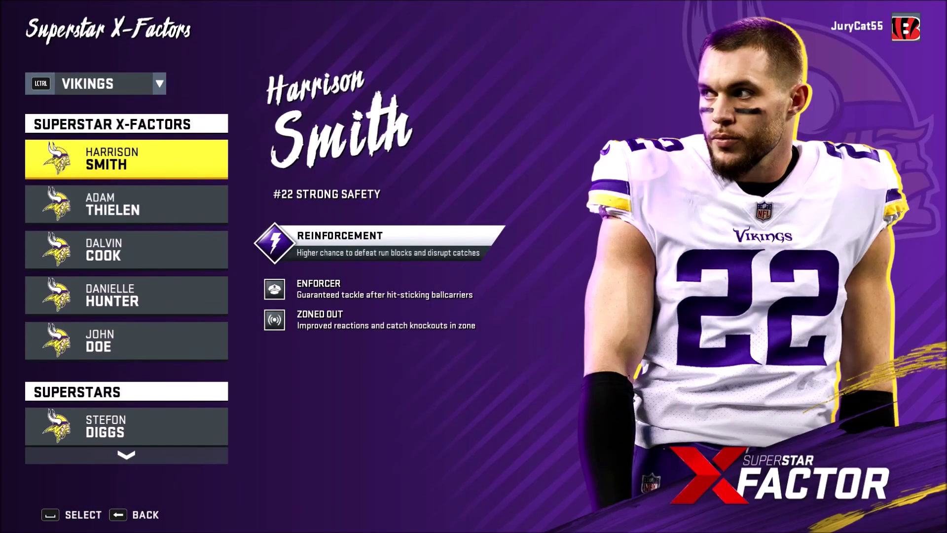
key("Down")
key("Down")
key("Down")
key("Down")
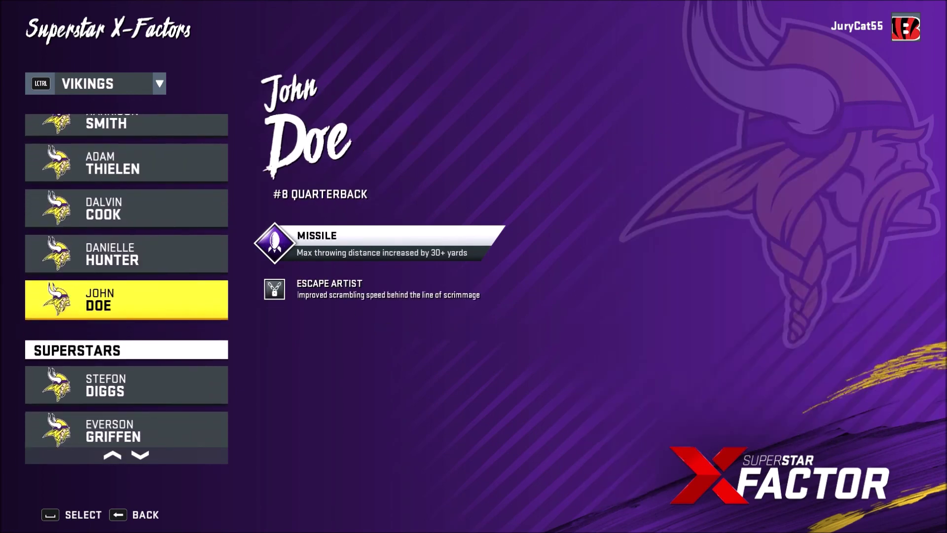
key("space")
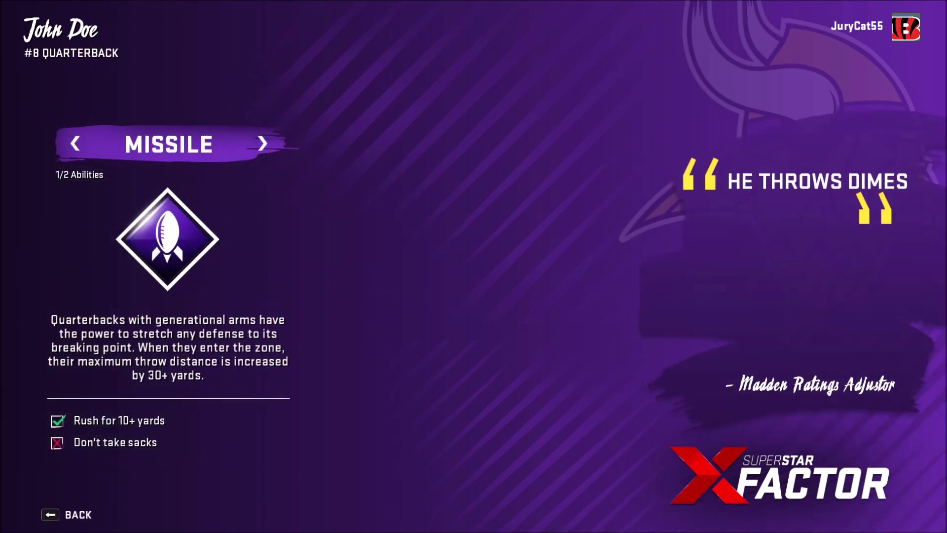